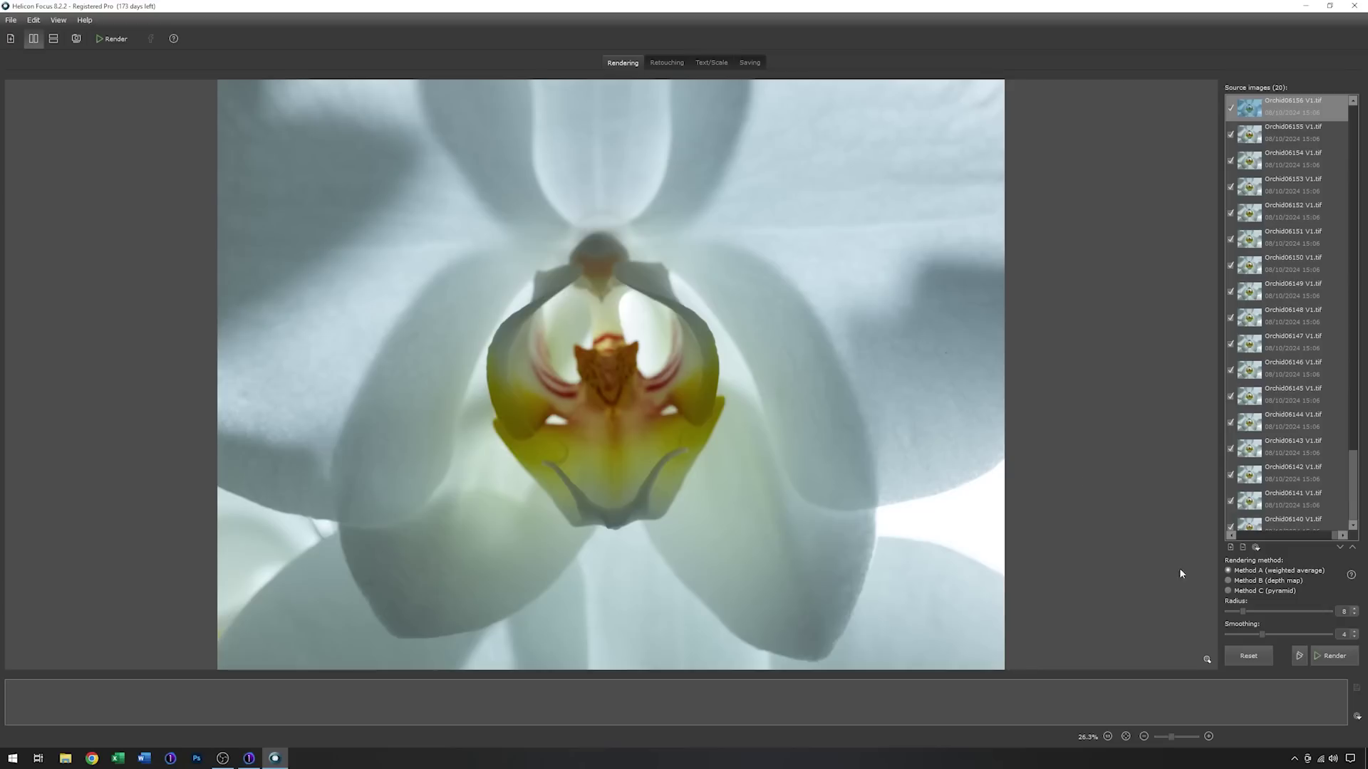
Render the focus stack from all 20 orchid source images using Method A (weighted average), radius 8 and smoothing 4.
click(1333, 658)
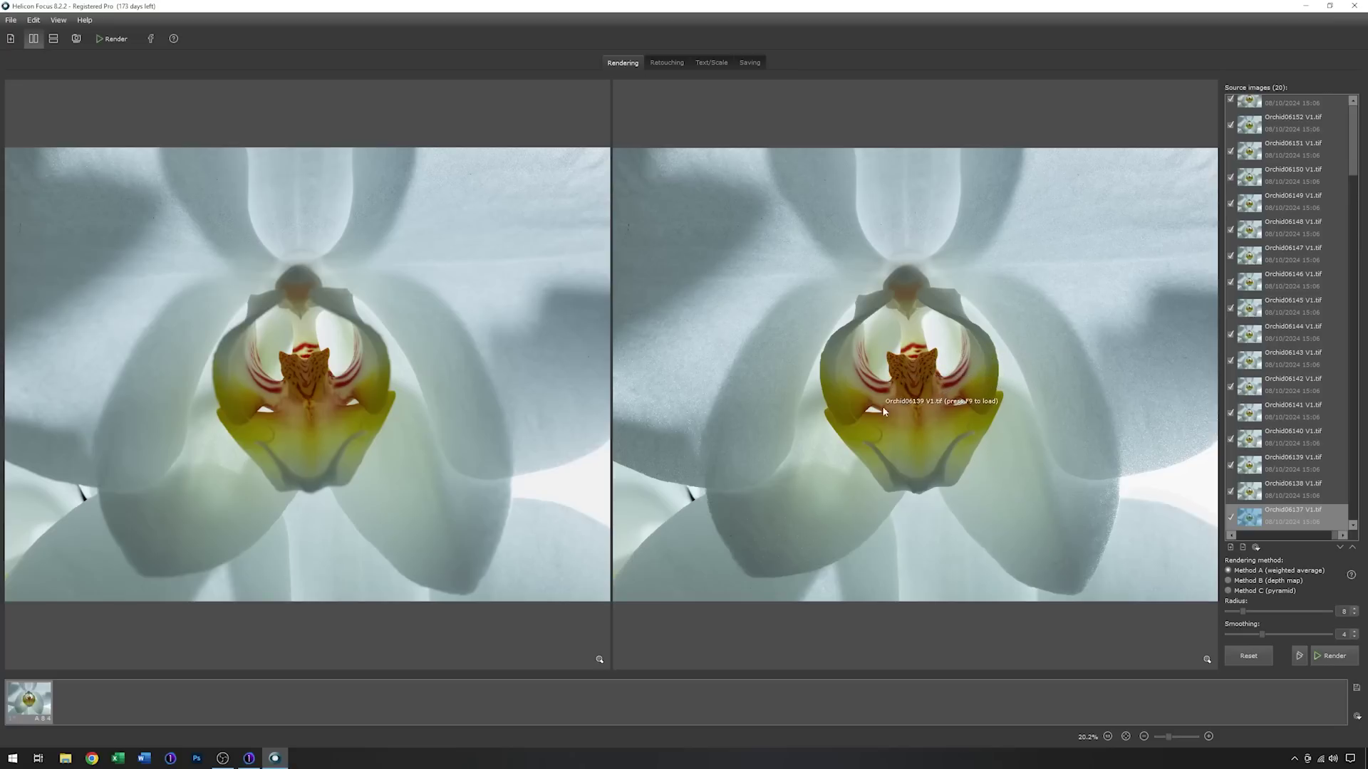
mouse_move(890, 379)
mouse_down()
mouse_move(878, 392)
mouse_move(849, 359)
mouse_move(861, 417)
mouse_move(882, 438)
mouse_move(862, 456)
mouse_move(934, 480)
mouse_move(974, 412)
mouse_move(935, 422)
mouse_move(917, 457)
mouse_move(925, 470)
mouse_move(946, 422)
mouse_move(909, 339)
mouse_move(919, 347)
mouse_move(889, 379)
mouse_up()
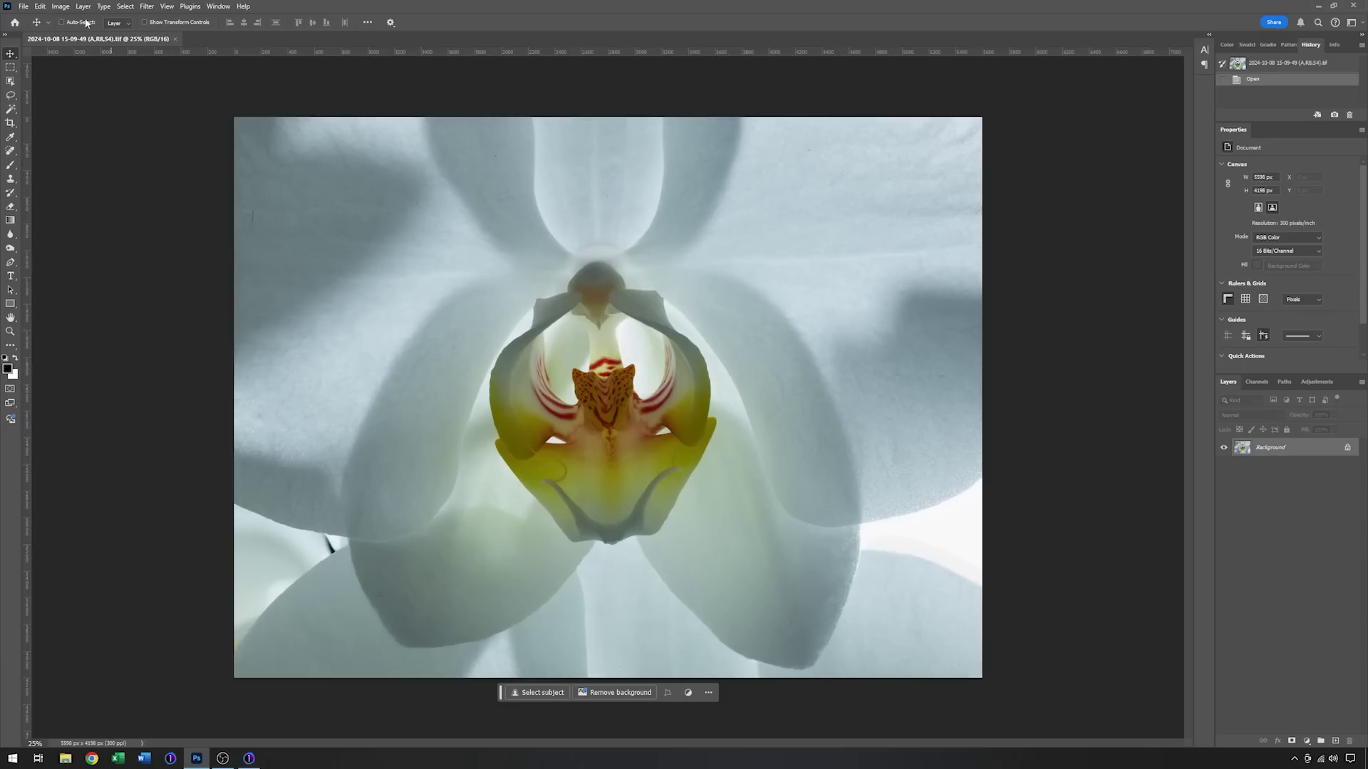
Brighten the orchid image with a Levels adjustment, setting the white input to 243 and midtones to 1.15, and compare it with the original.
click(61, 7)
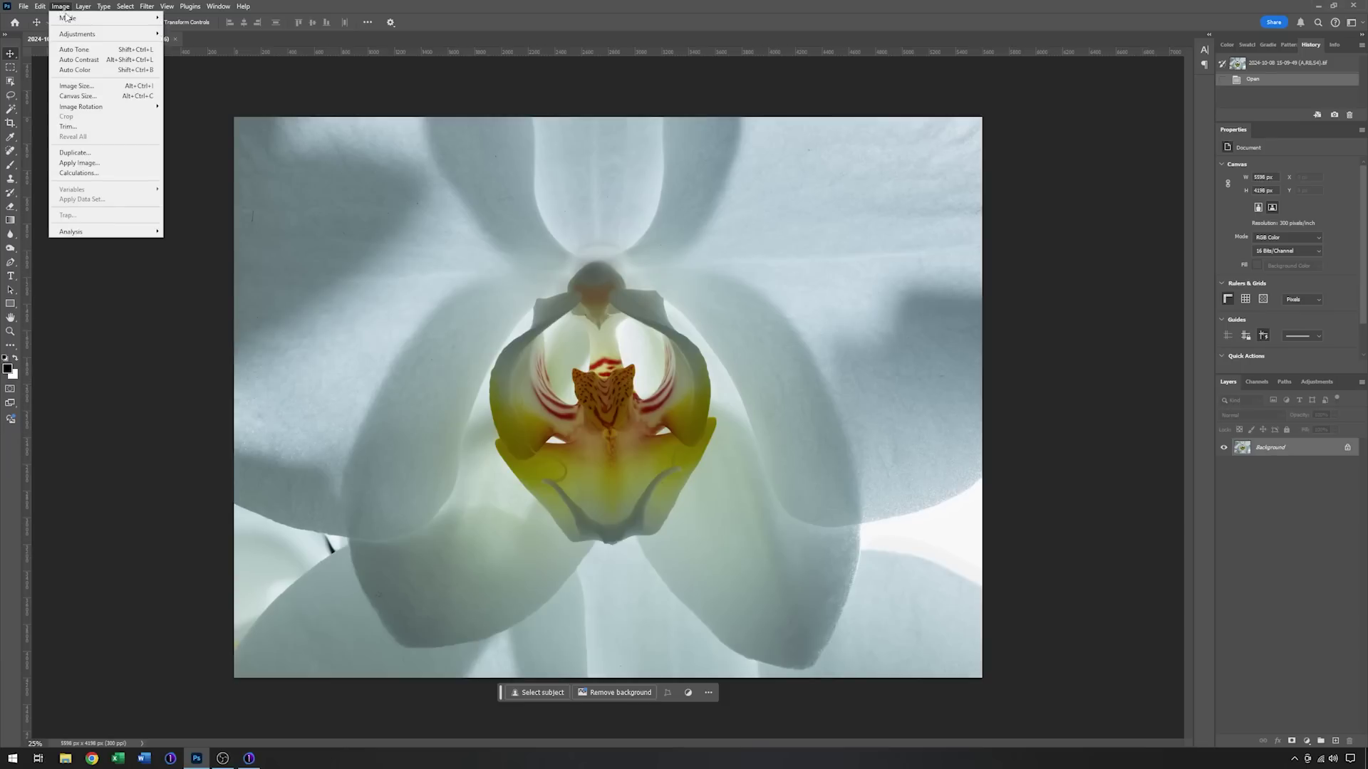
mouse_move(75, 37)
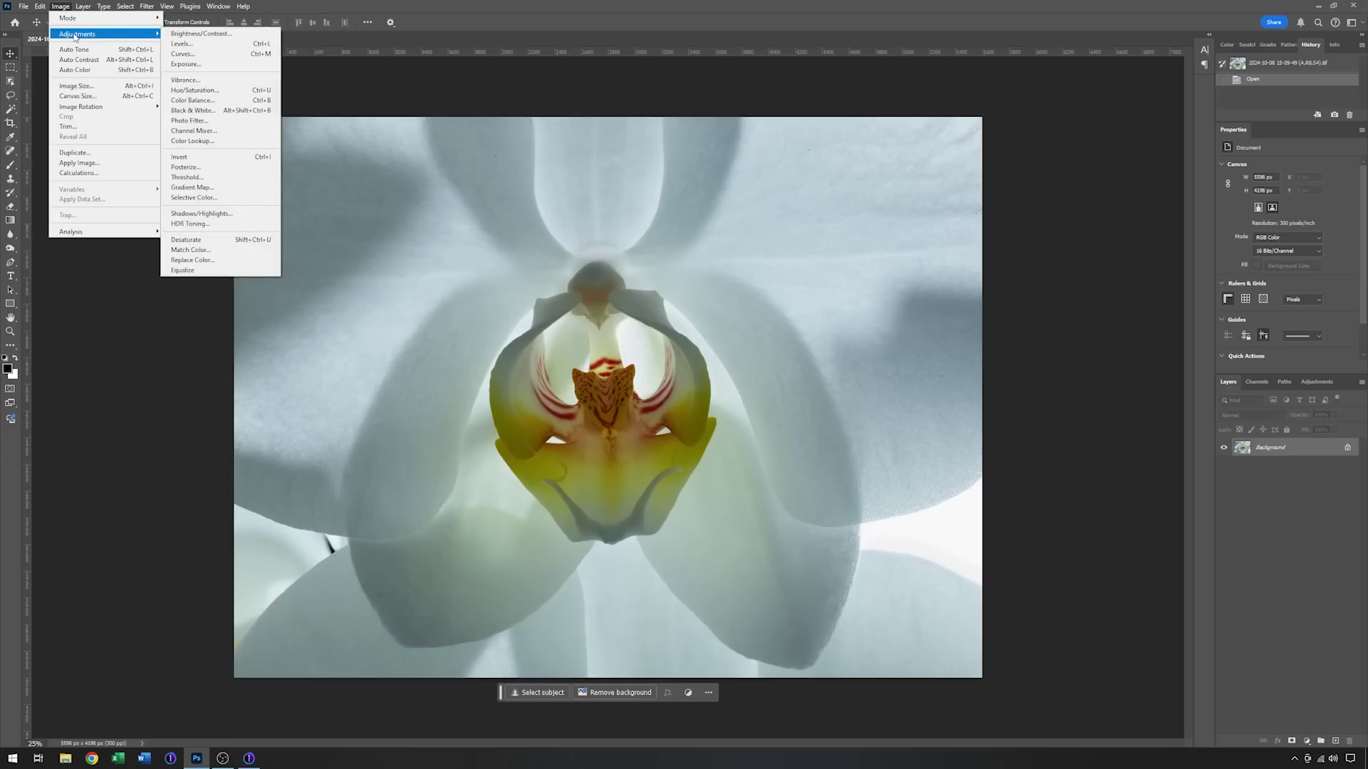
click(181, 47)
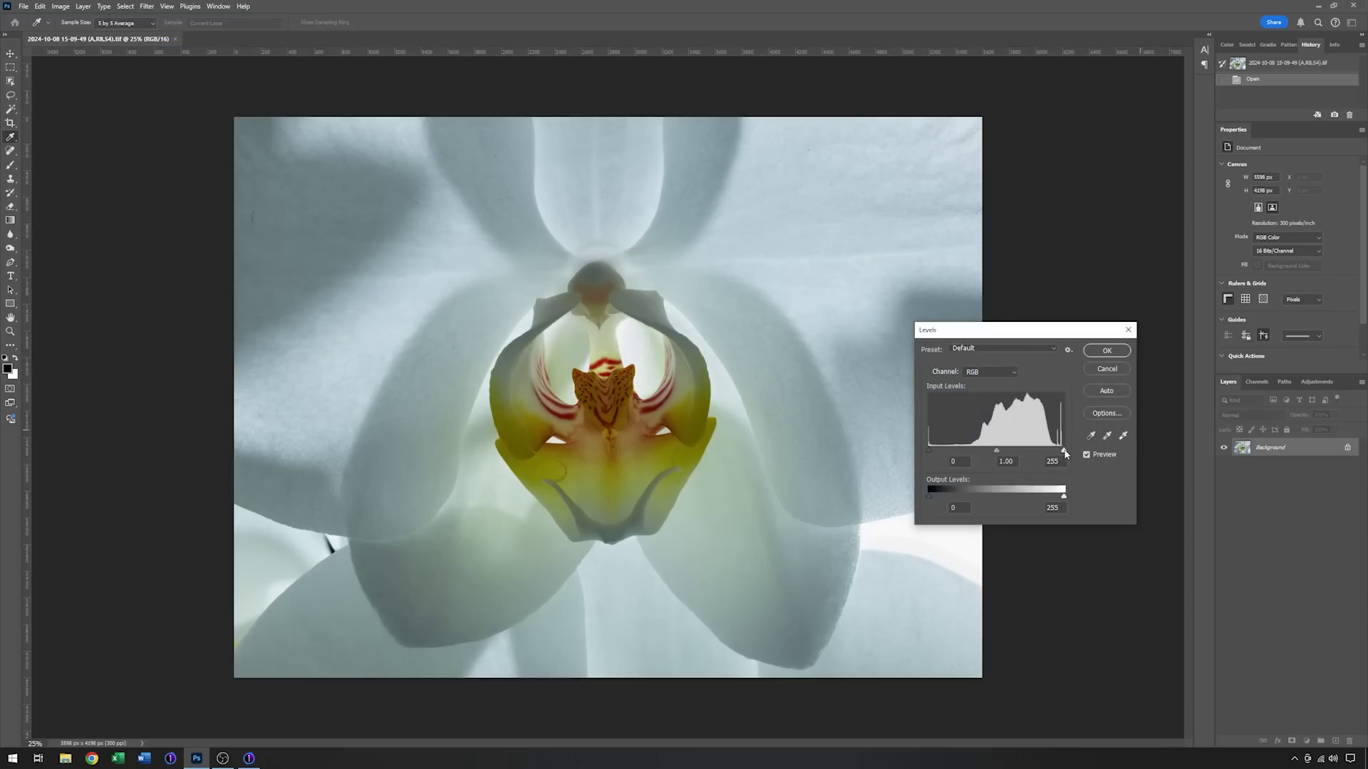
drag(1065, 453, 986, 449)
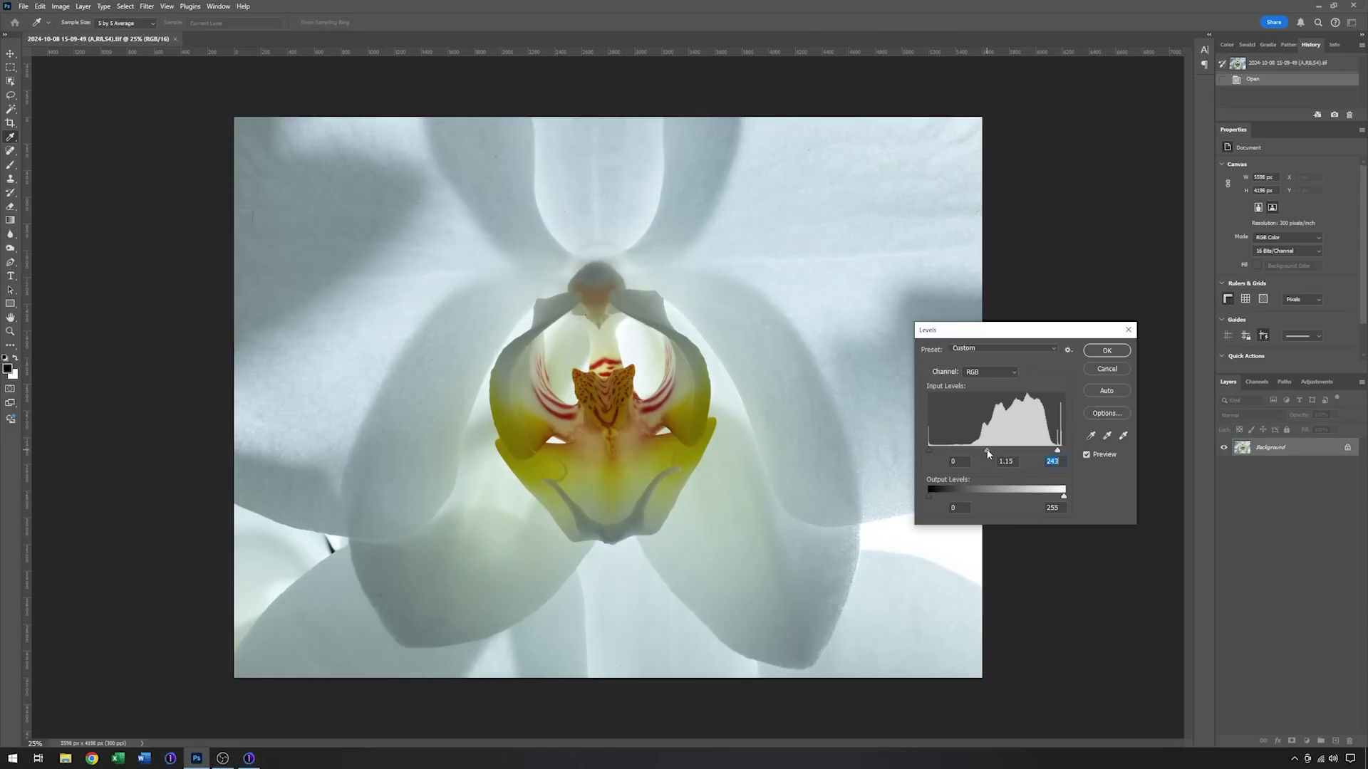
click(986, 450)
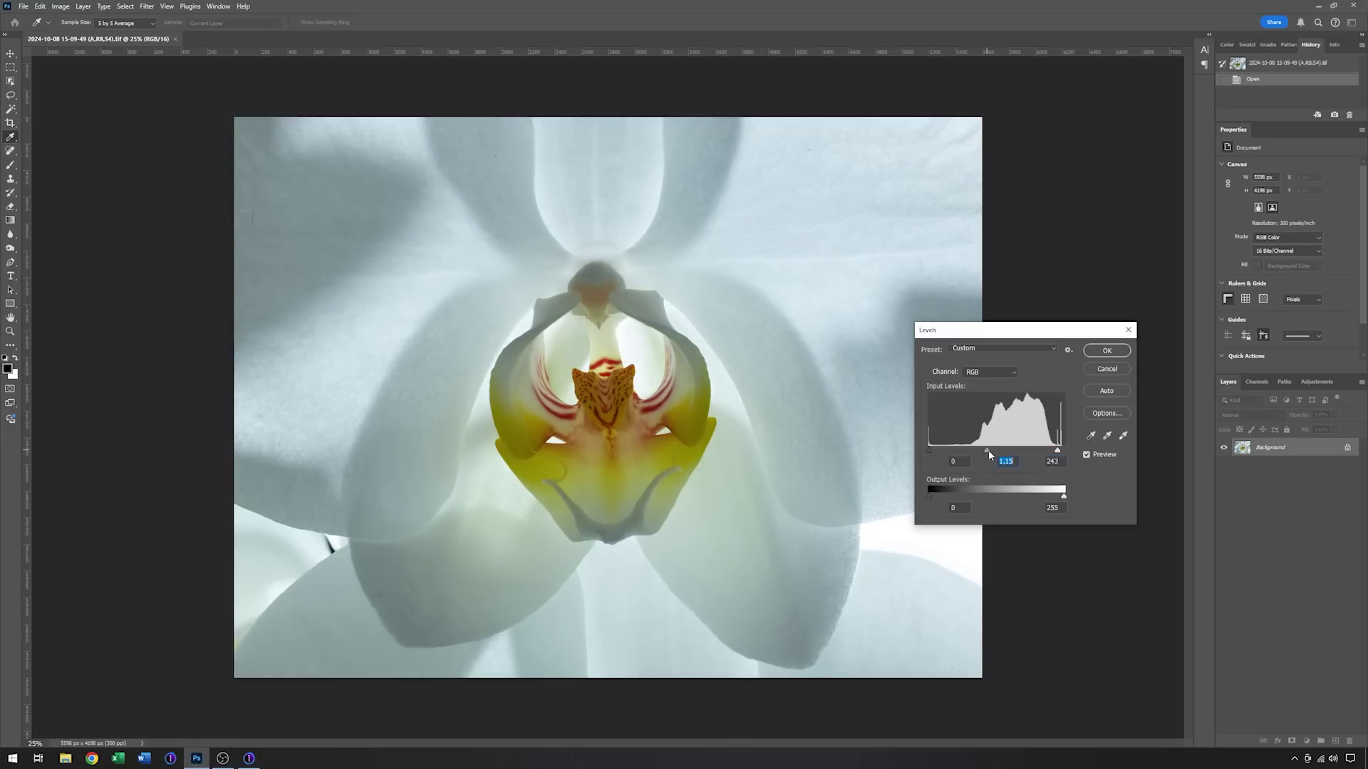
click(1087, 454)
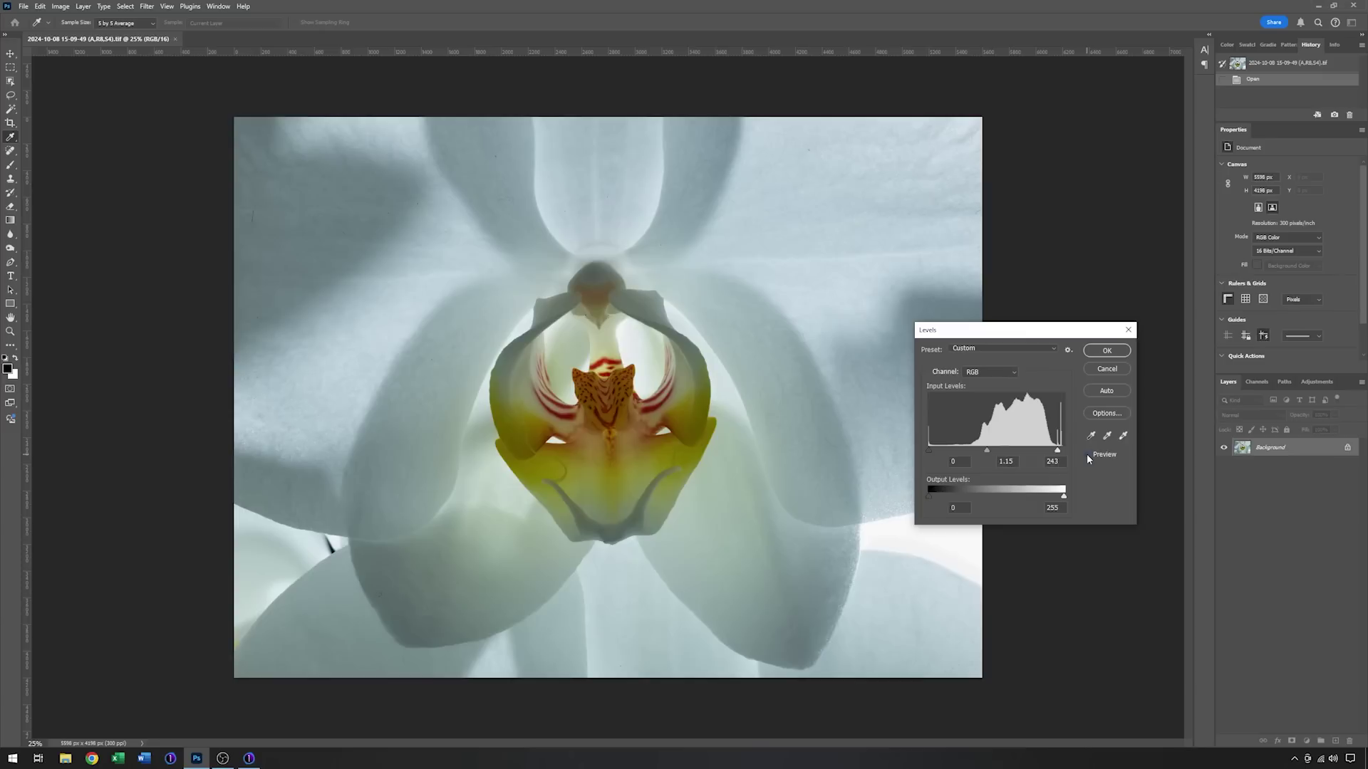
click(1087, 455)
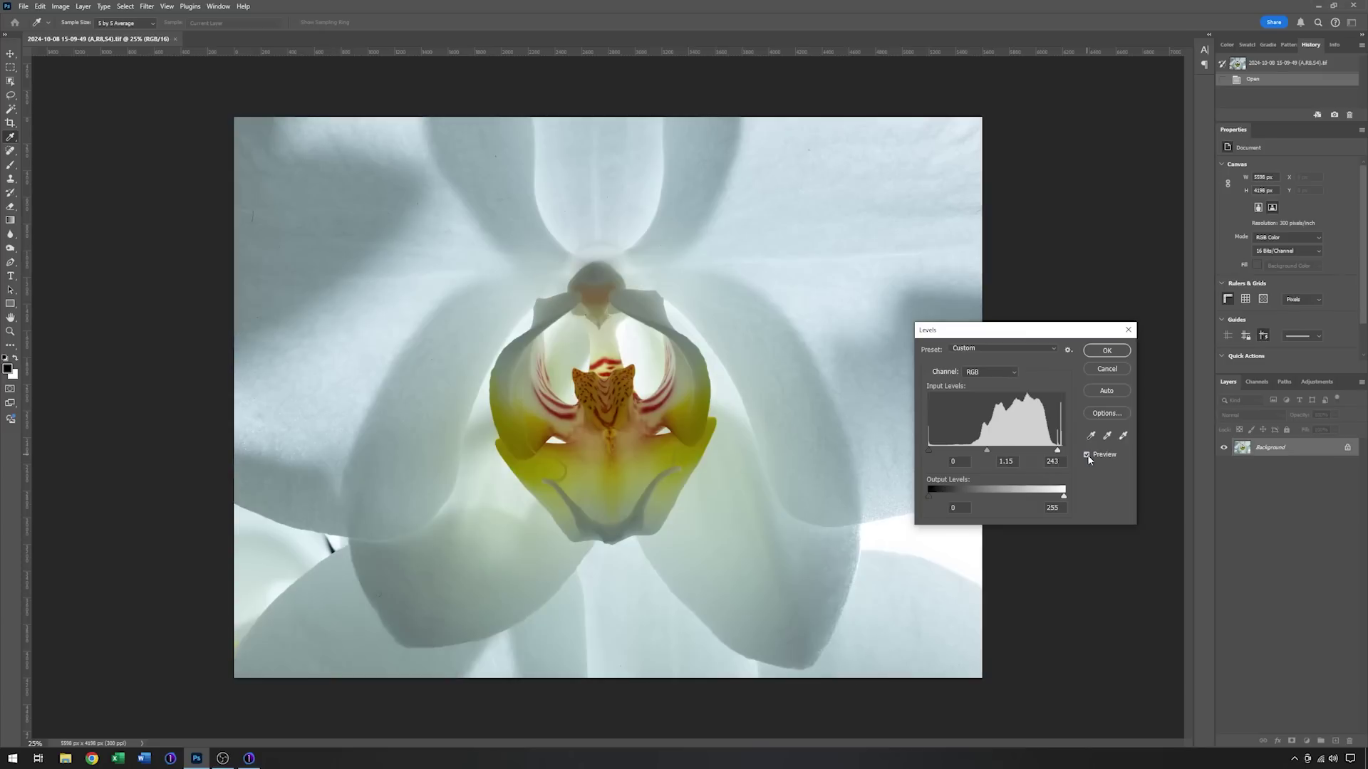
click(1106, 351)
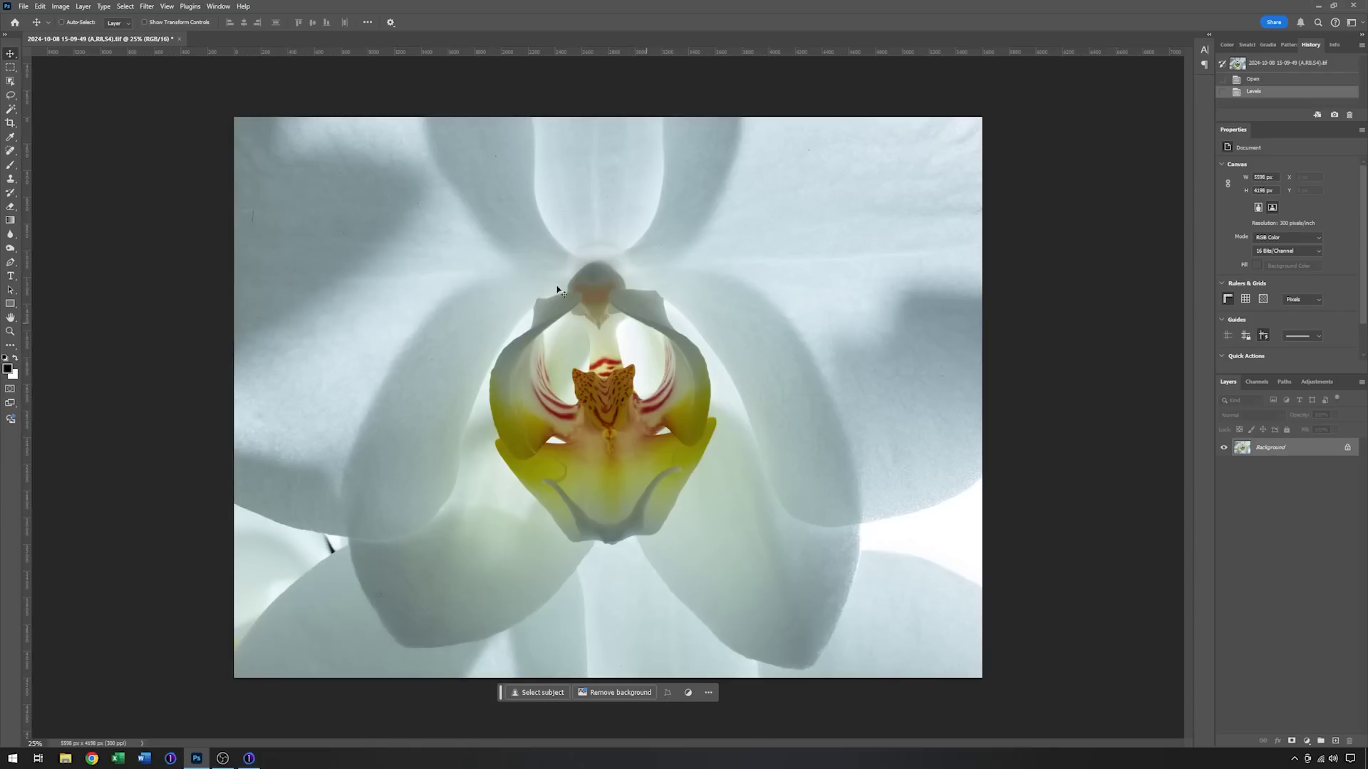
Crop the image to 16:9, rotating it slightly clockwise to straighten the flower and trimming the sides to centre it.
click(10, 124)
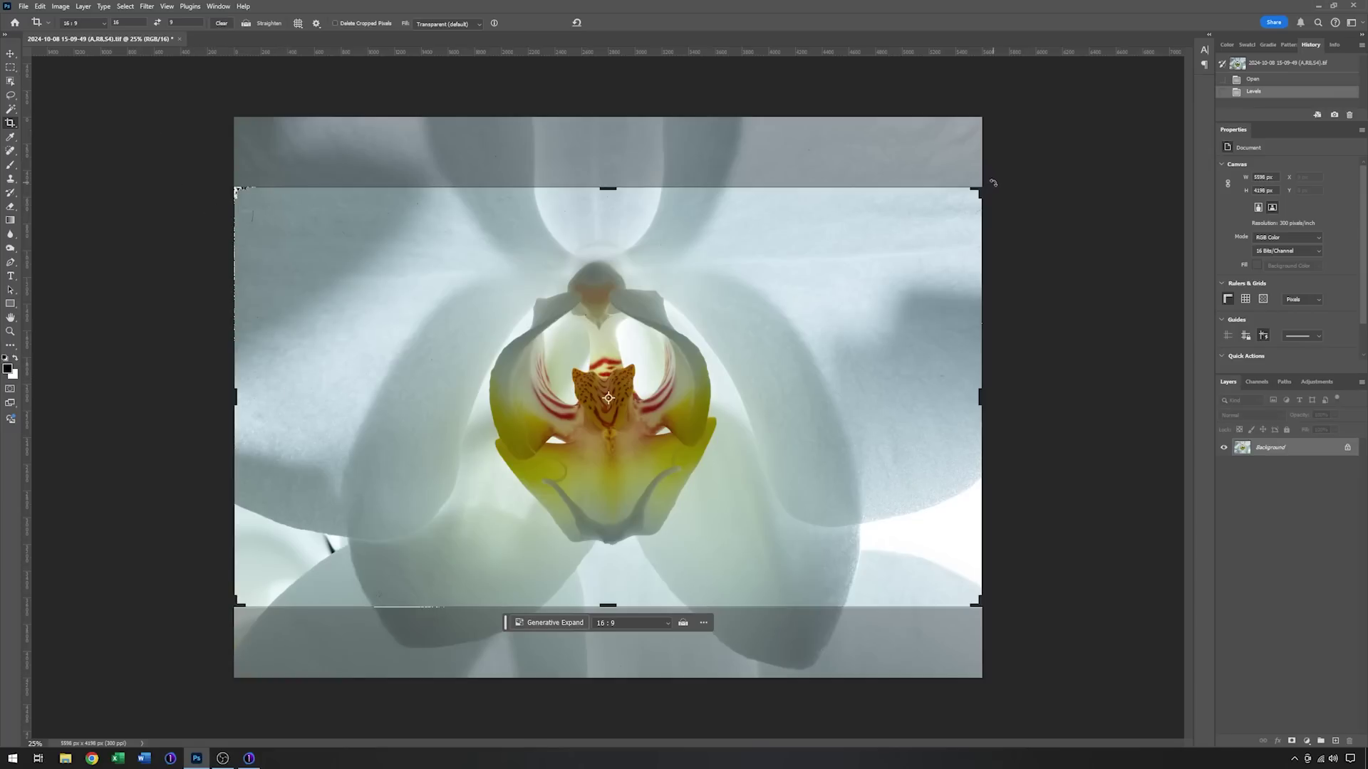
drag(990, 180, 1001, 194)
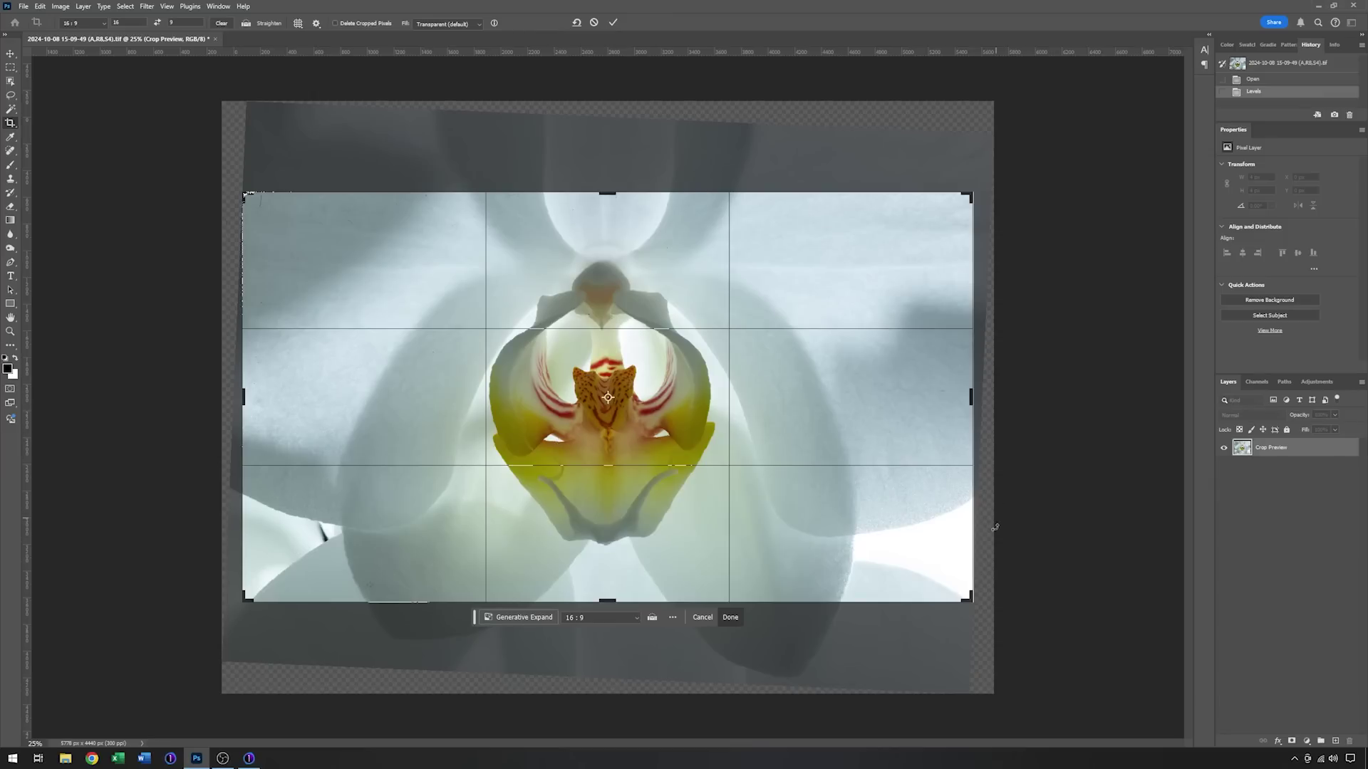
drag(972, 396, 965, 396)
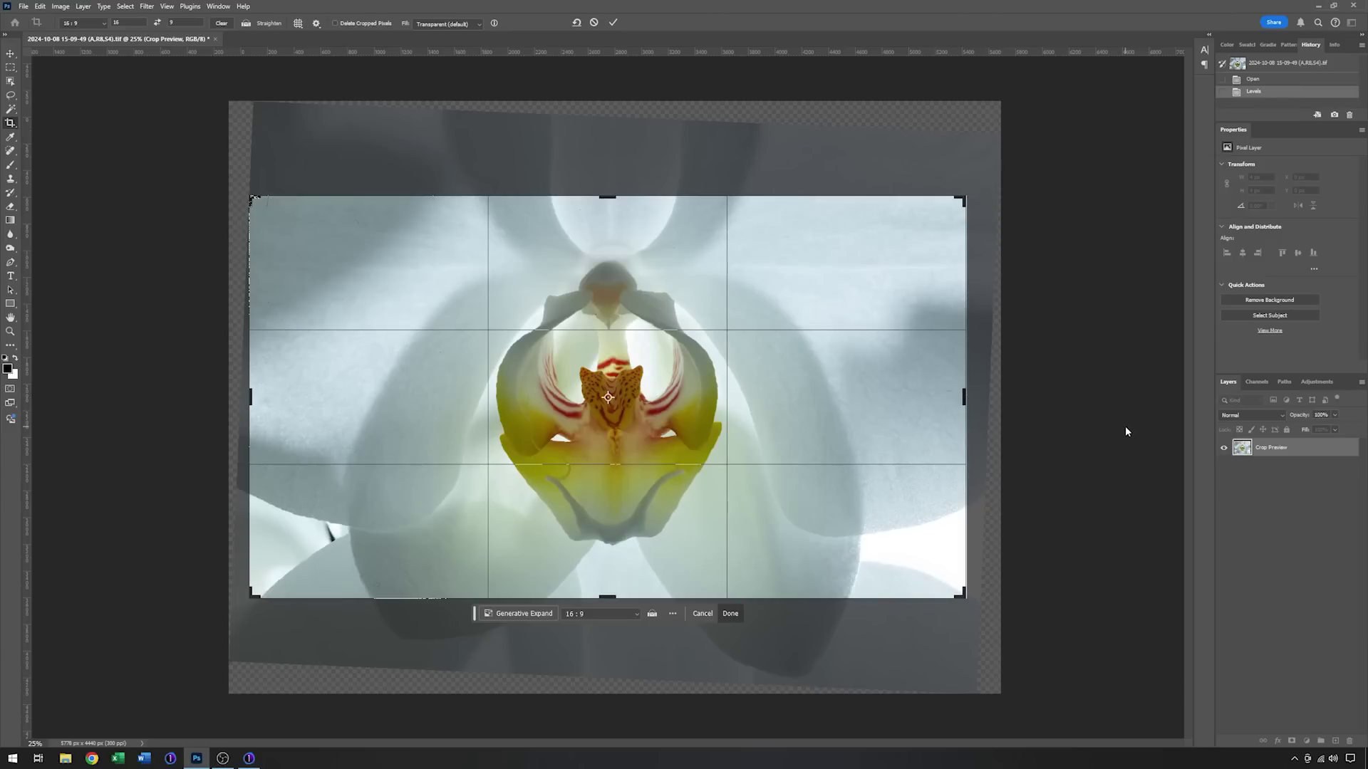
click(613, 25)
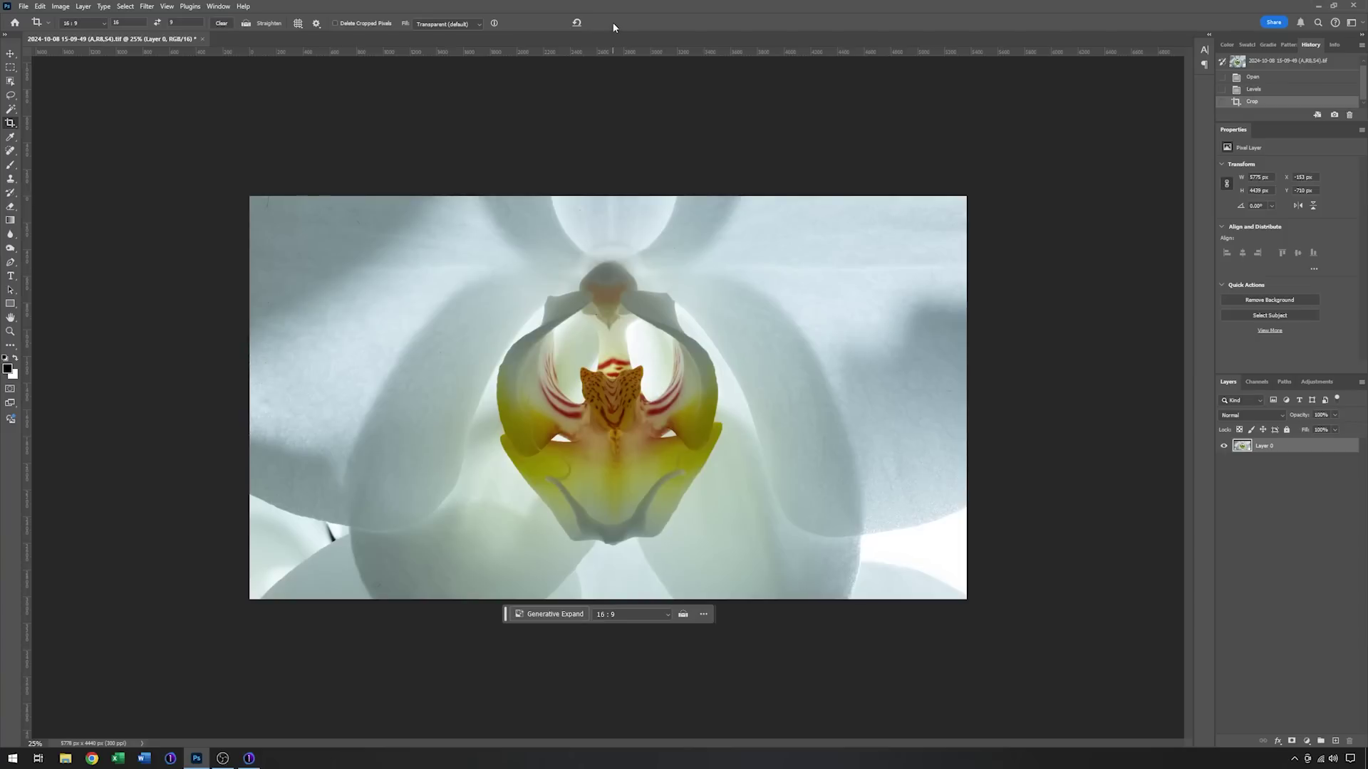
Remove the dark line at the upper edge and the nearby specks on the upper-left petal with the Spot Healing Brush at 100% zoom.
click(12, 332)
click(461, 300)
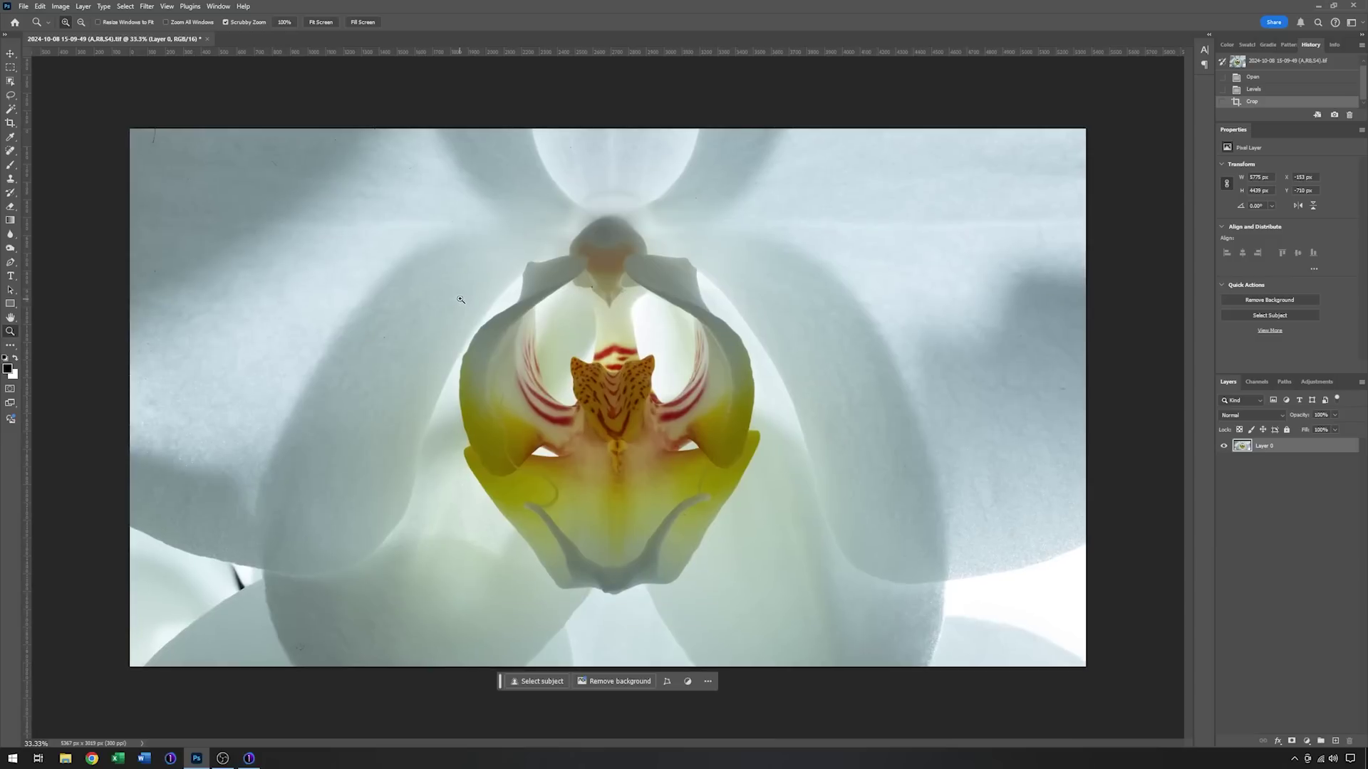
click(460, 300)
click(455, 298)
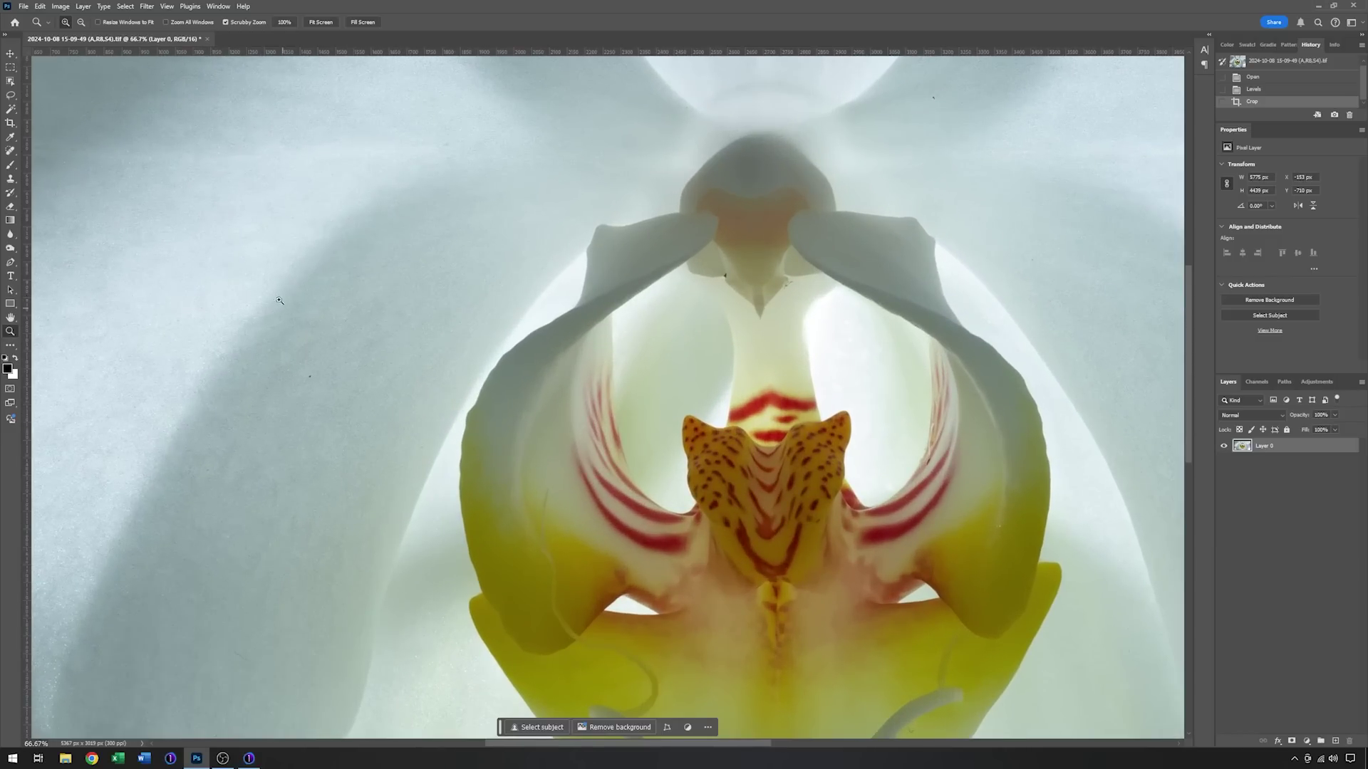
click(192, 267)
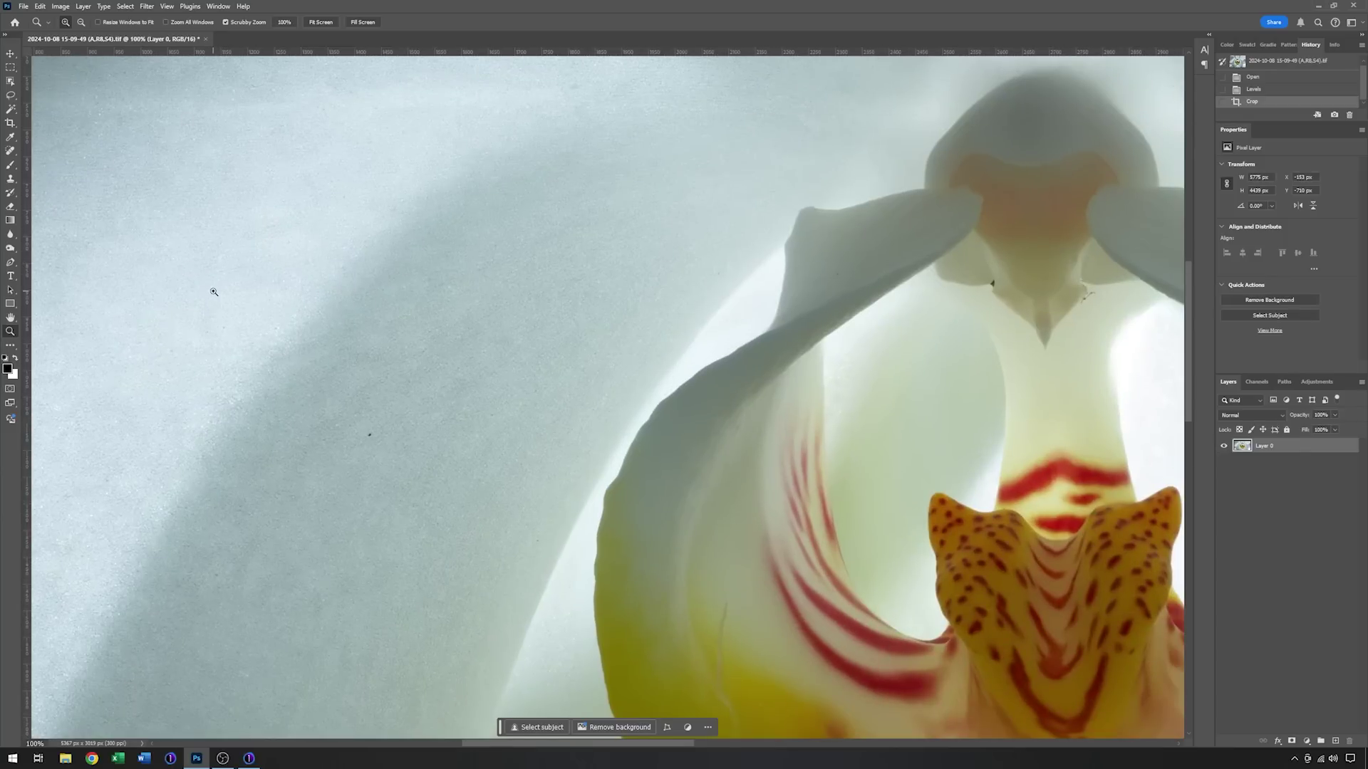
drag(118, 219, 542, 482)
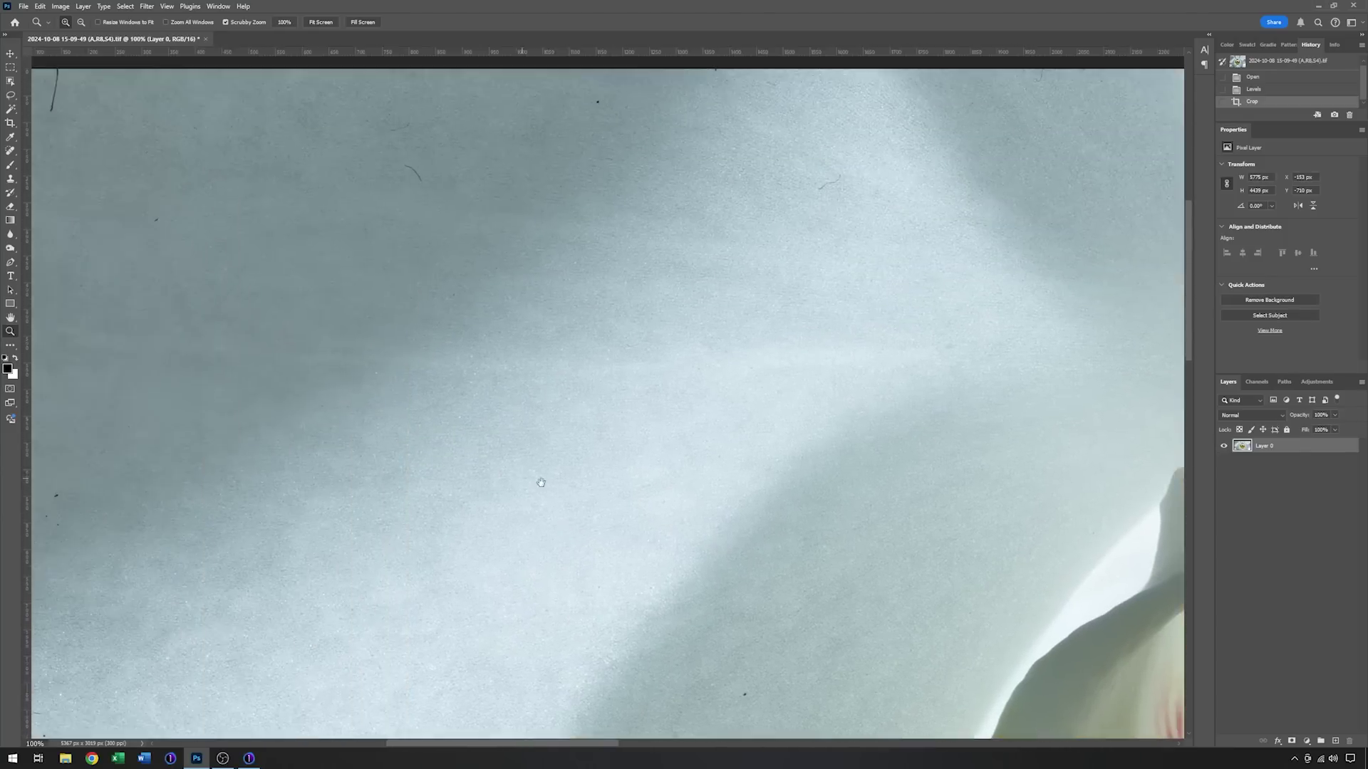
drag(894, 451, 830, 425)
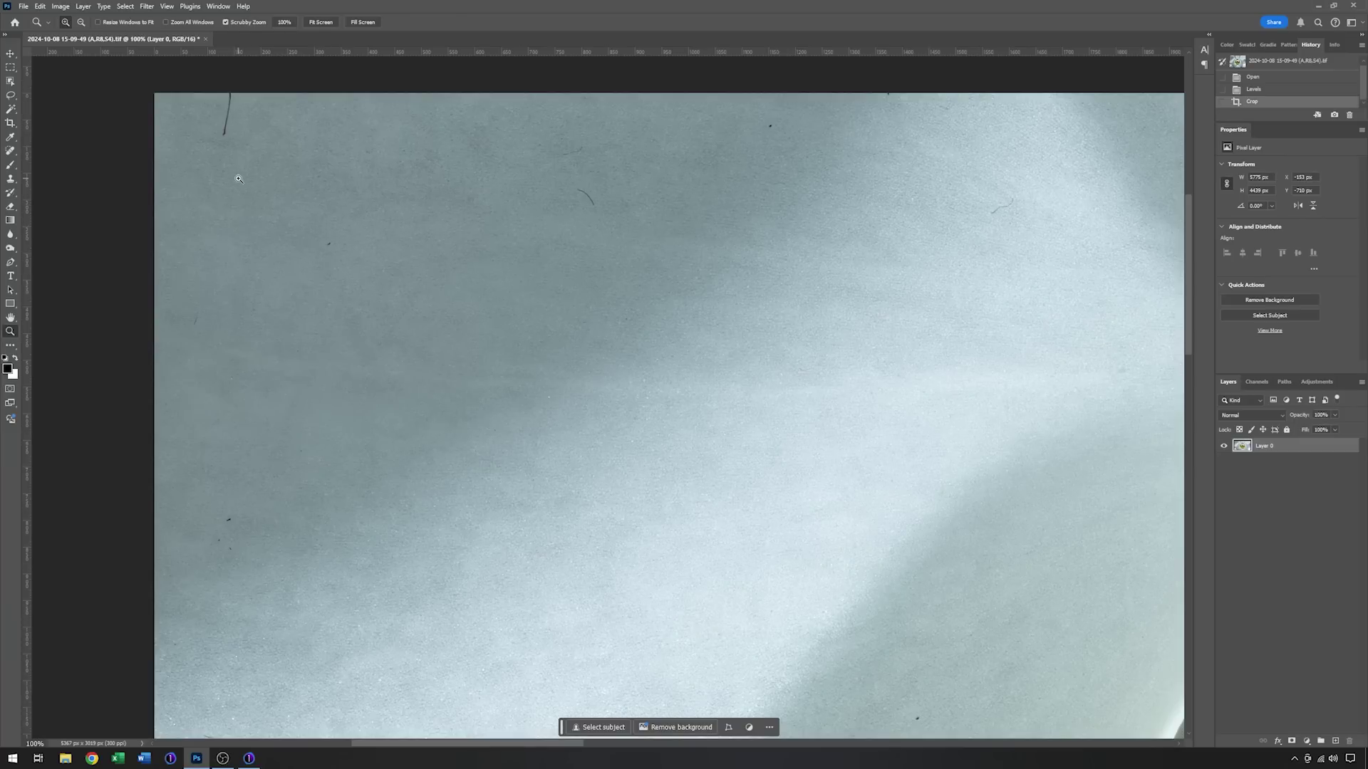
click(10, 151)
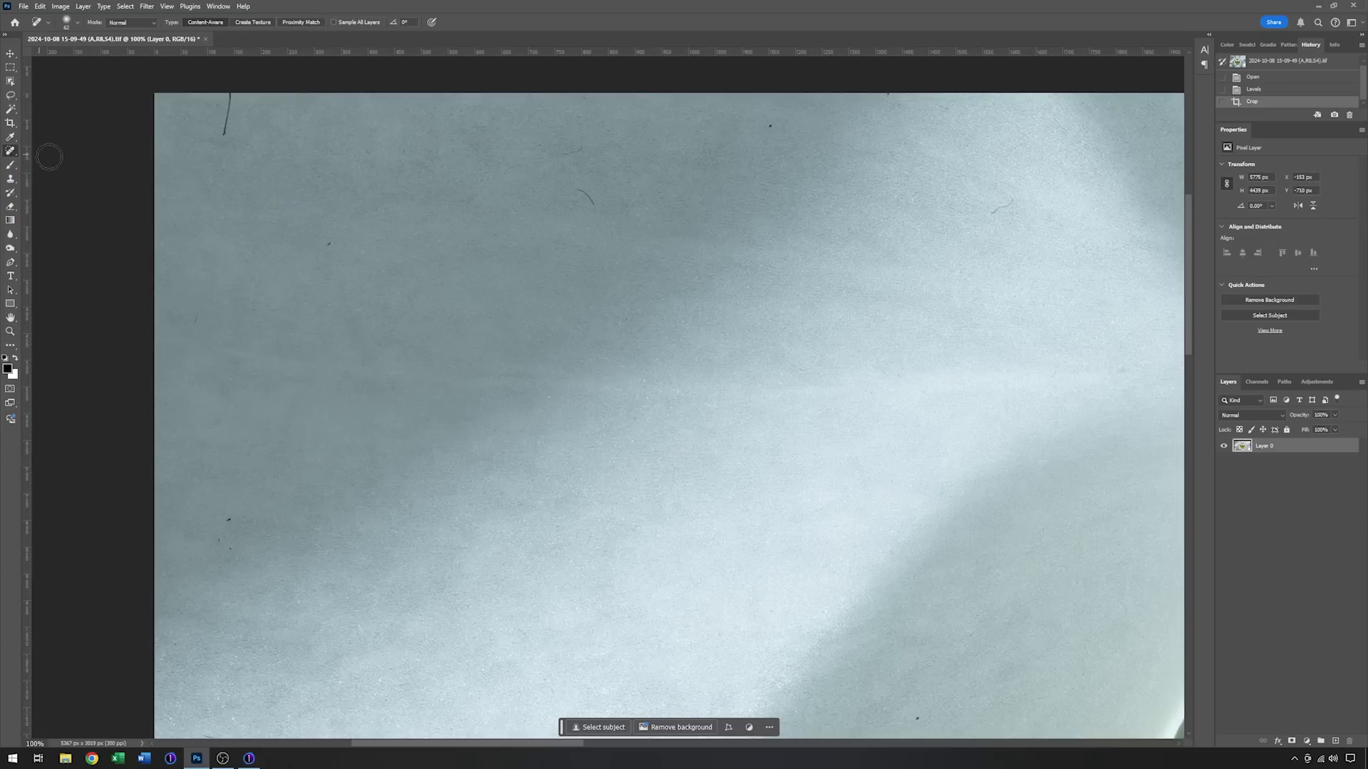
drag(223, 139, 237, 88)
click(327, 247)
click(327, 245)
click(585, 187)
Heal the dark specks on the bright upper central petal and the single spot on the petal to its right.
mouse_move(1067, 516)
mouse_down()
mouse_move(620, 474)
mouse_move(400, 554)
mouse_move(266, 544)
mouse_up()
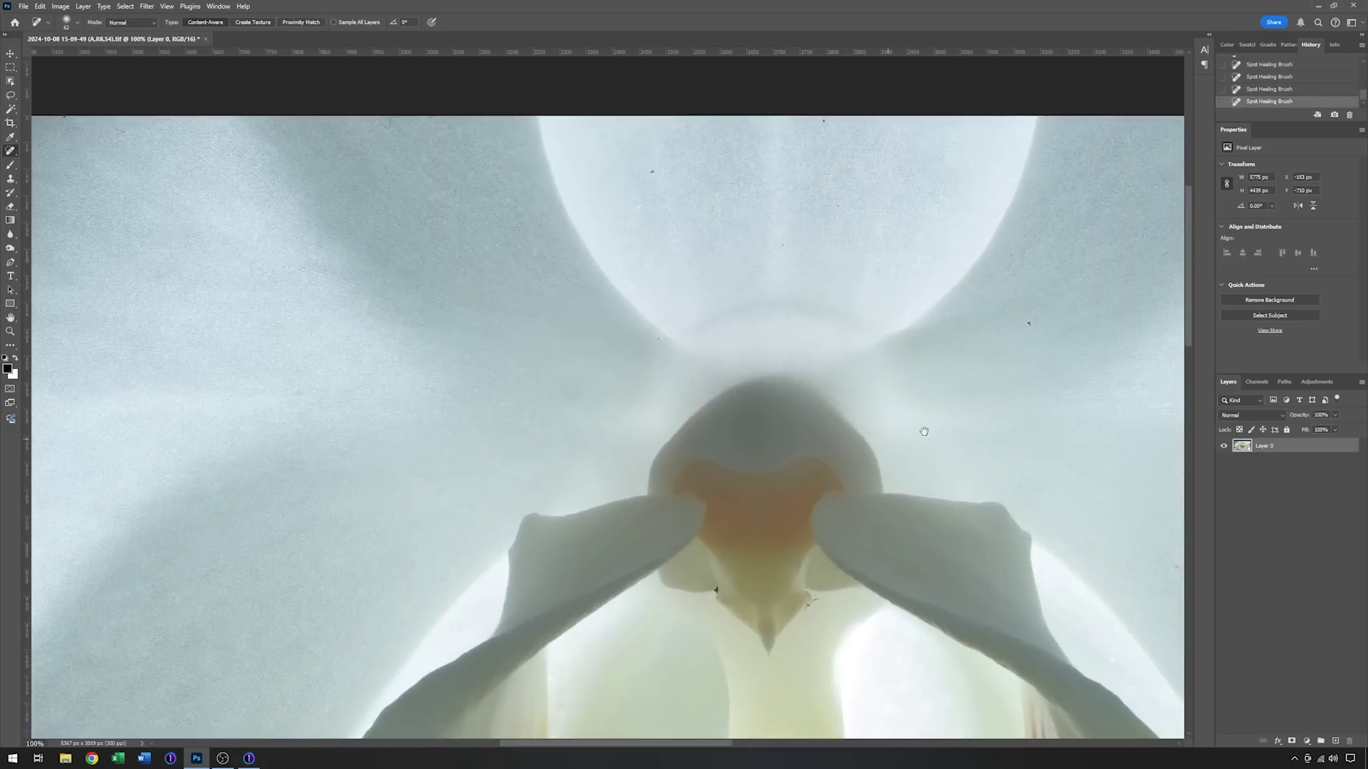
drag(922, 403, 778, 394)
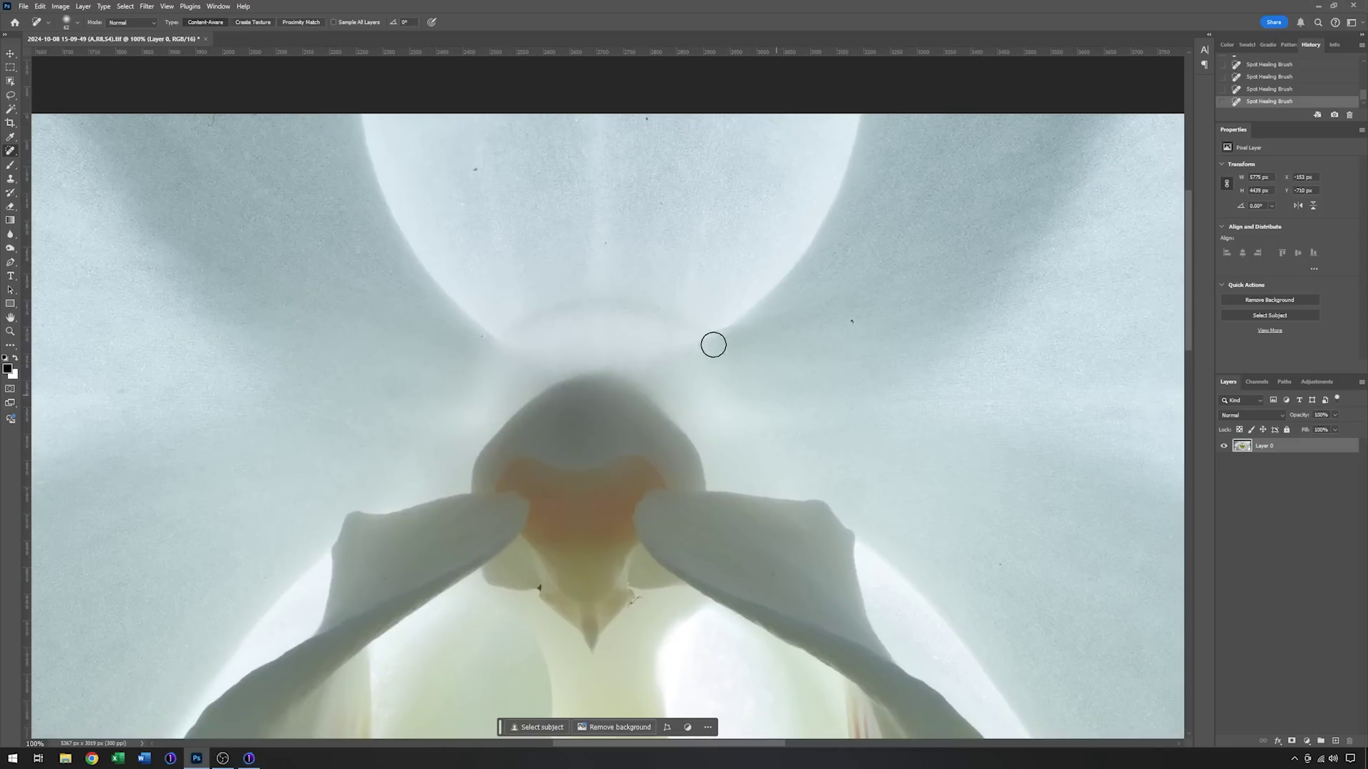
click(475, 170)
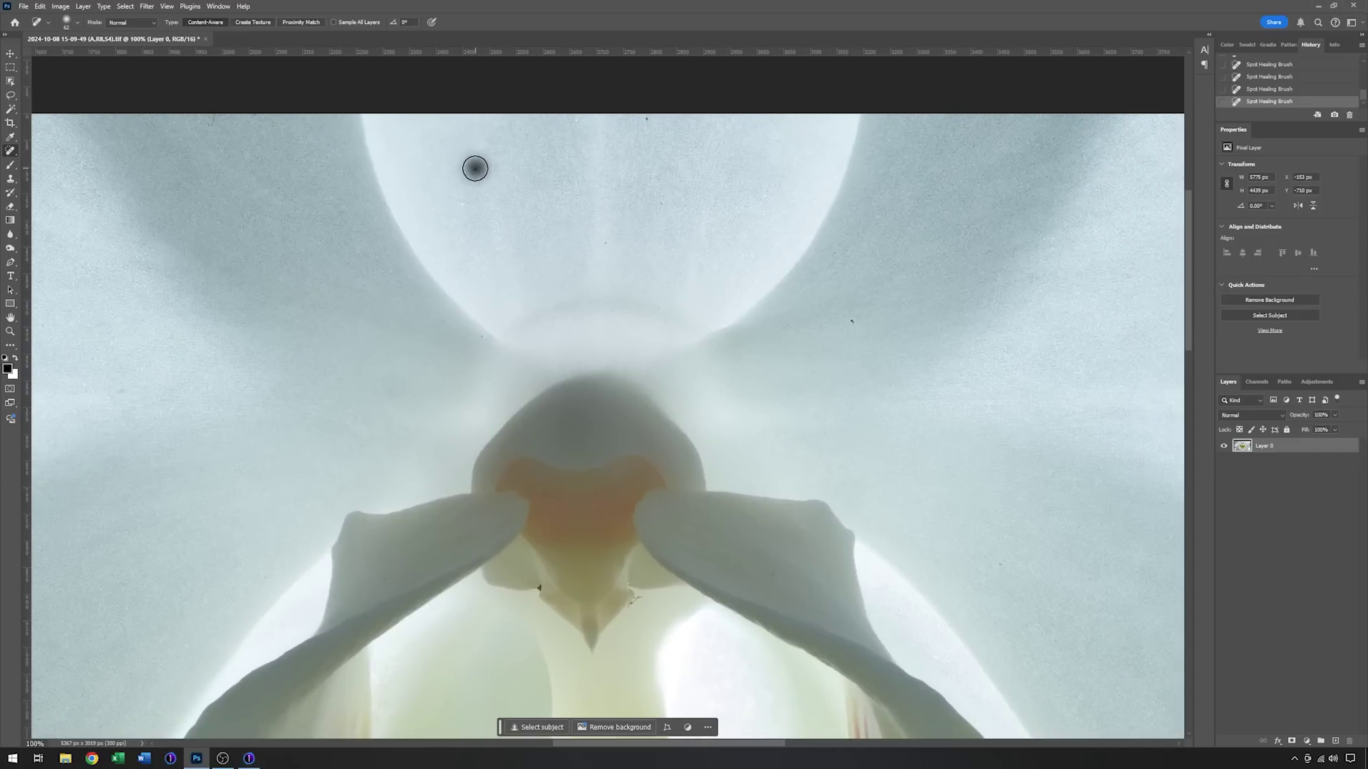
click(603, 242)
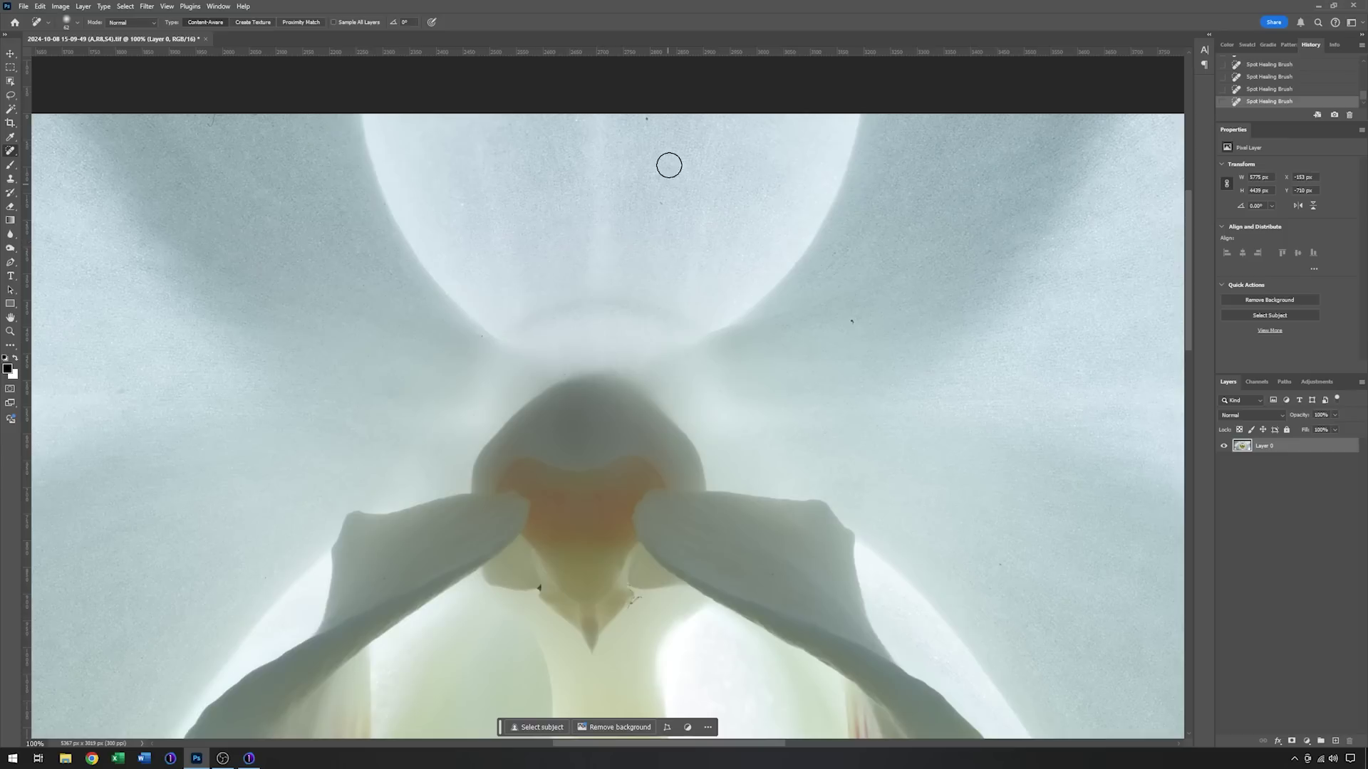
click(646, 118)
click(654, 204)
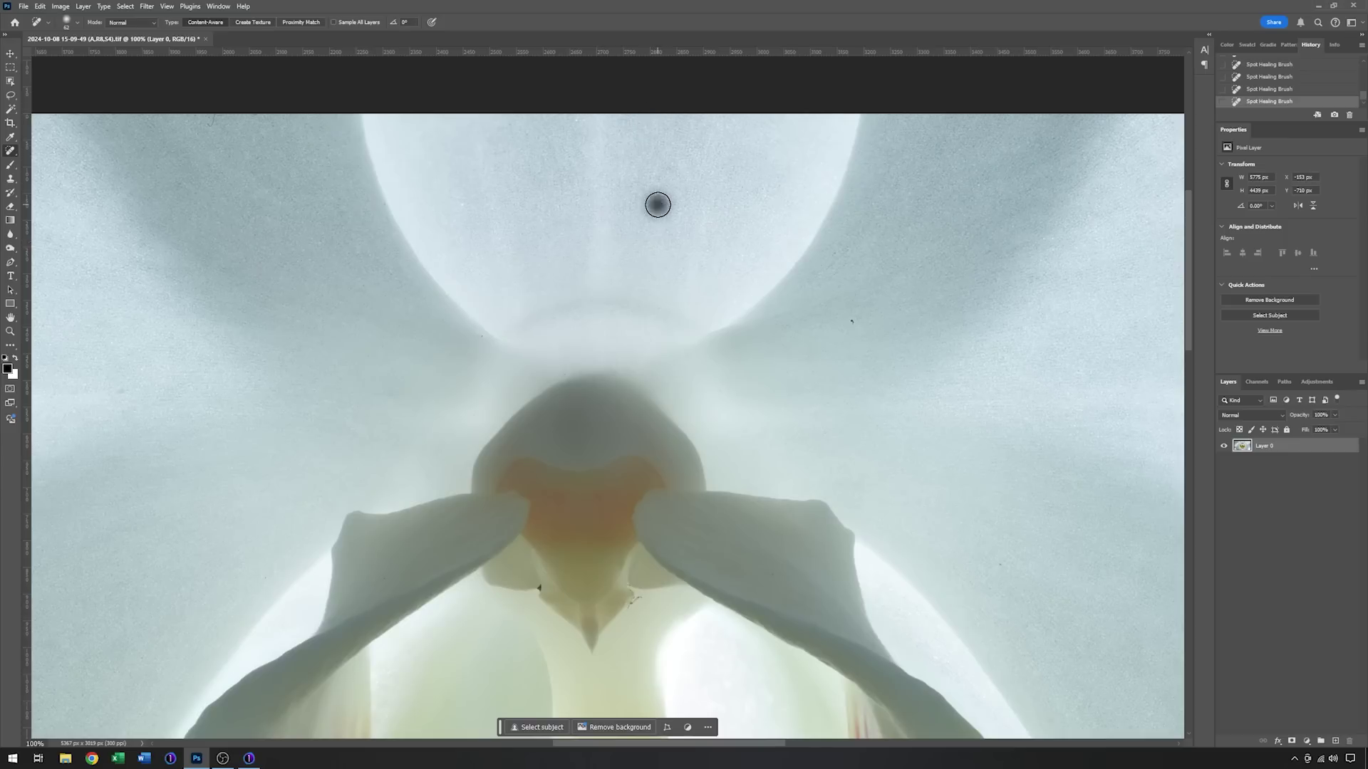
click(850, 322)
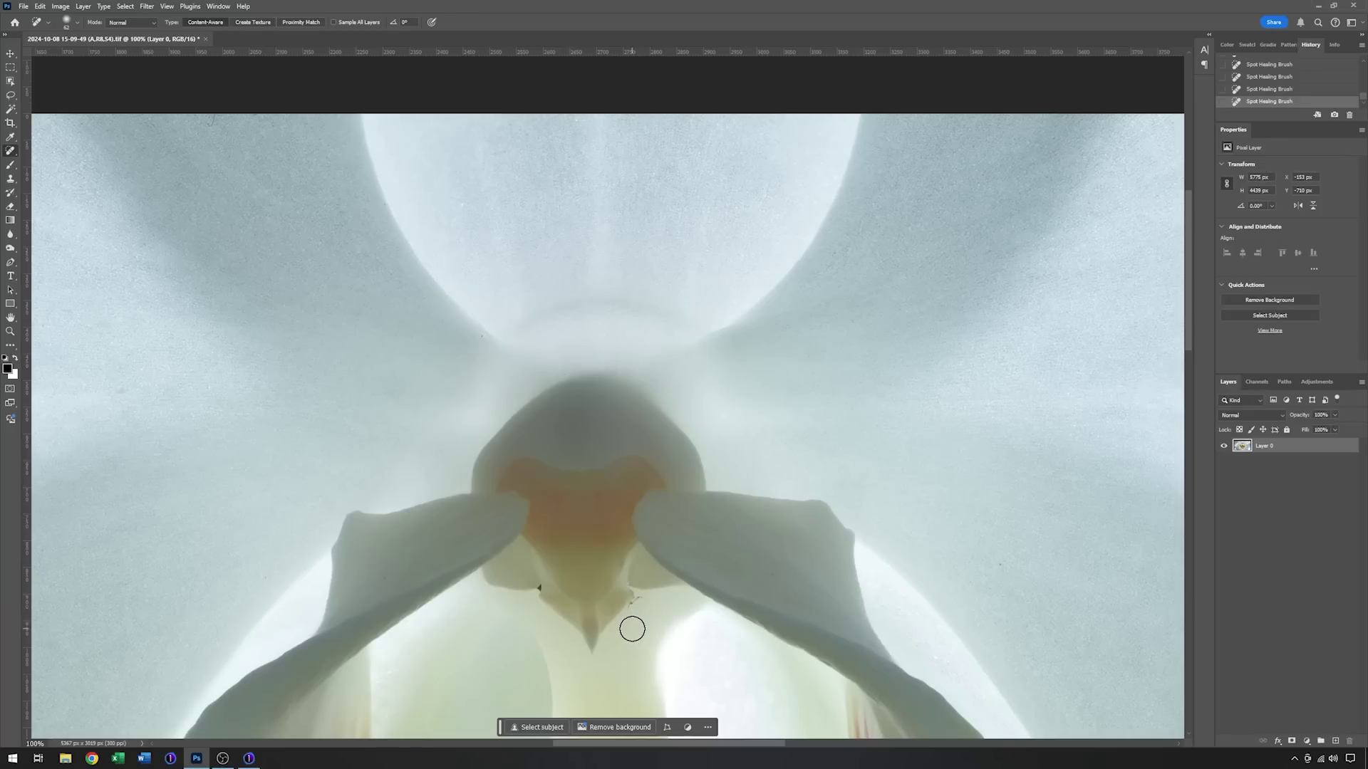
Remove the dark specks on both sides of the column's pointed tip with a smaller Spot Healing Brush, and enlarge the brush again.
drag(630, 627, 672, 502)
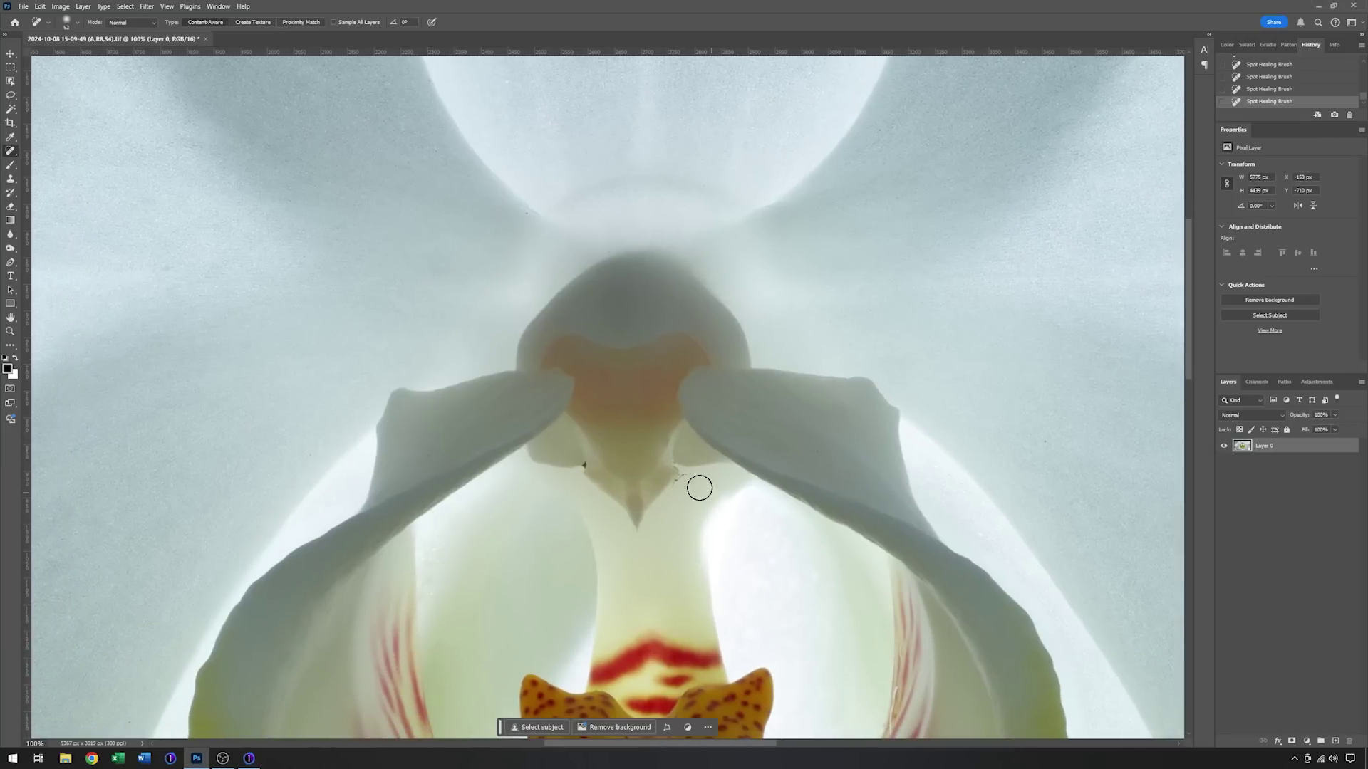
right_click(686, 499)
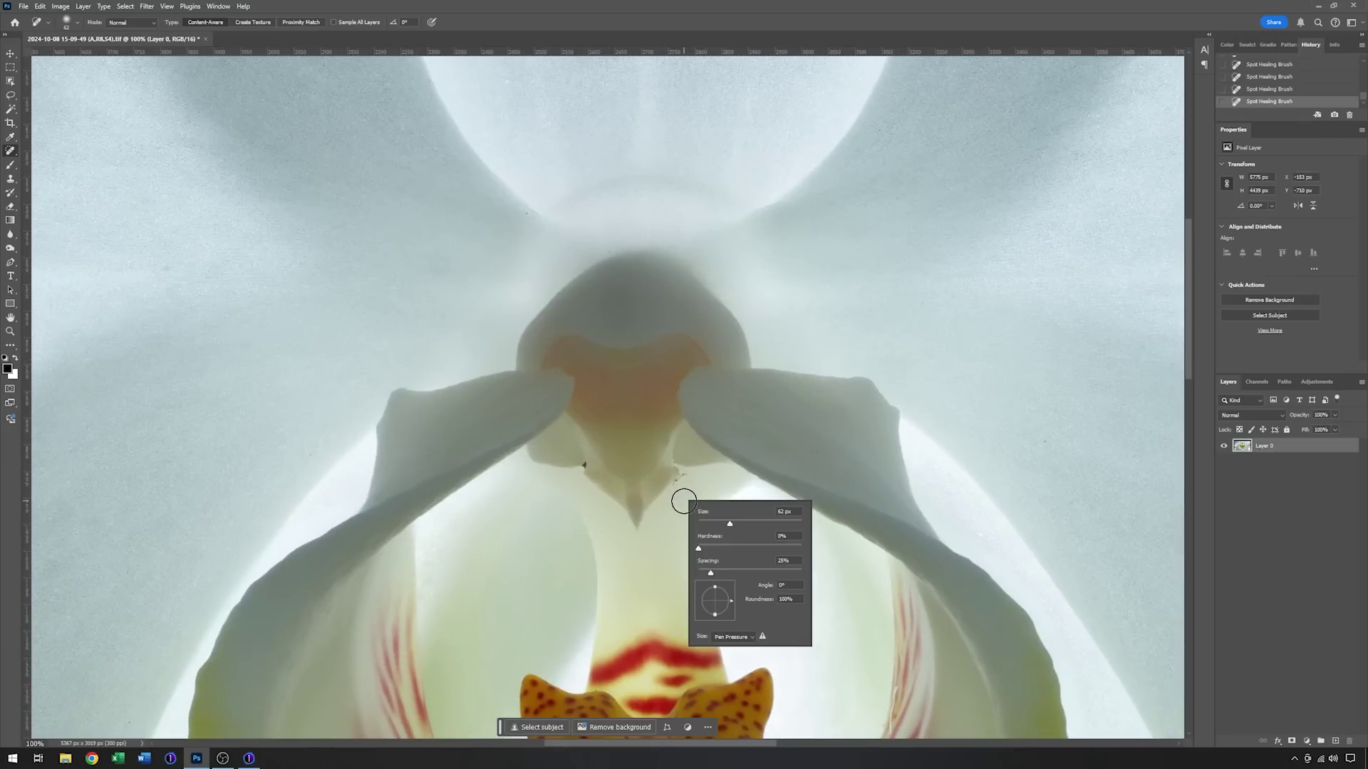
drag(728, 526, 707, 529)
click(685, 475)
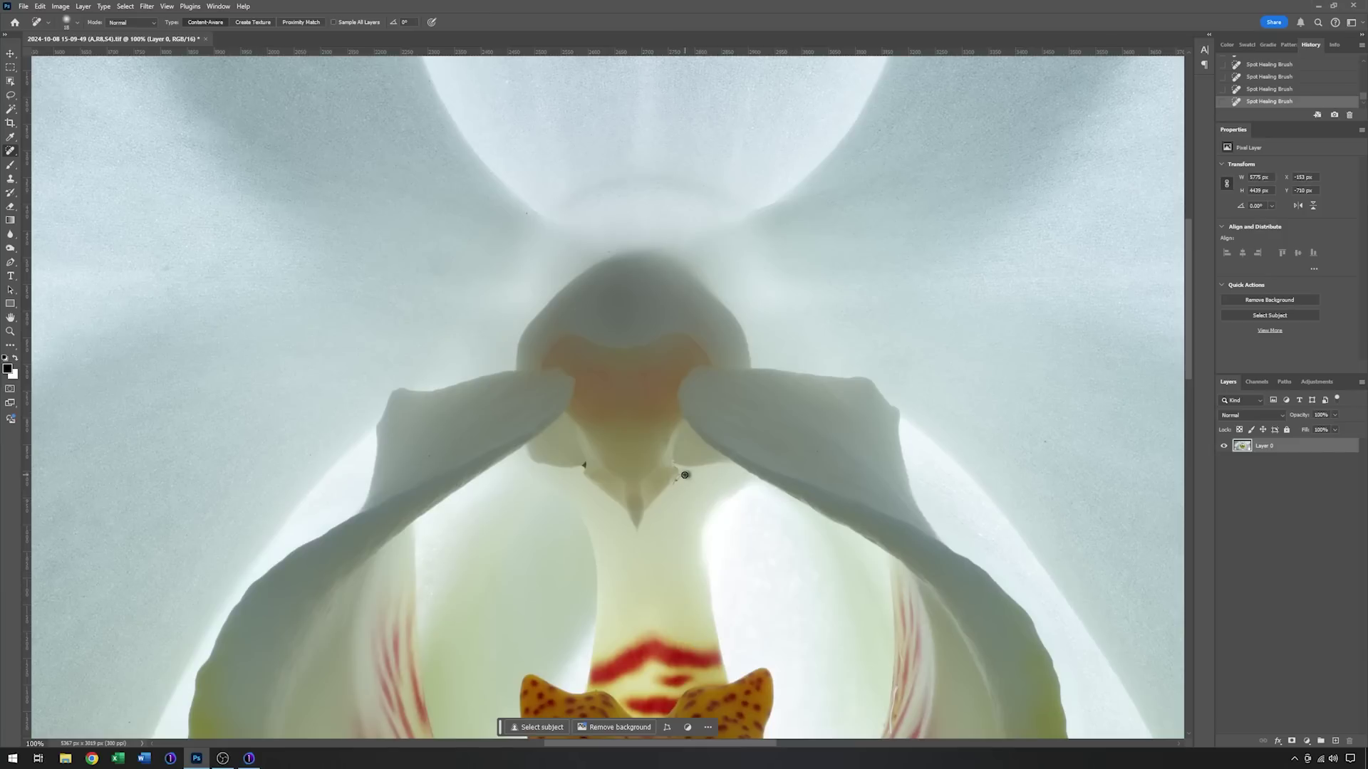
drag(676, 485, 675, 484)
drag(583, 465, 581, 475)
right_click(577, 510)
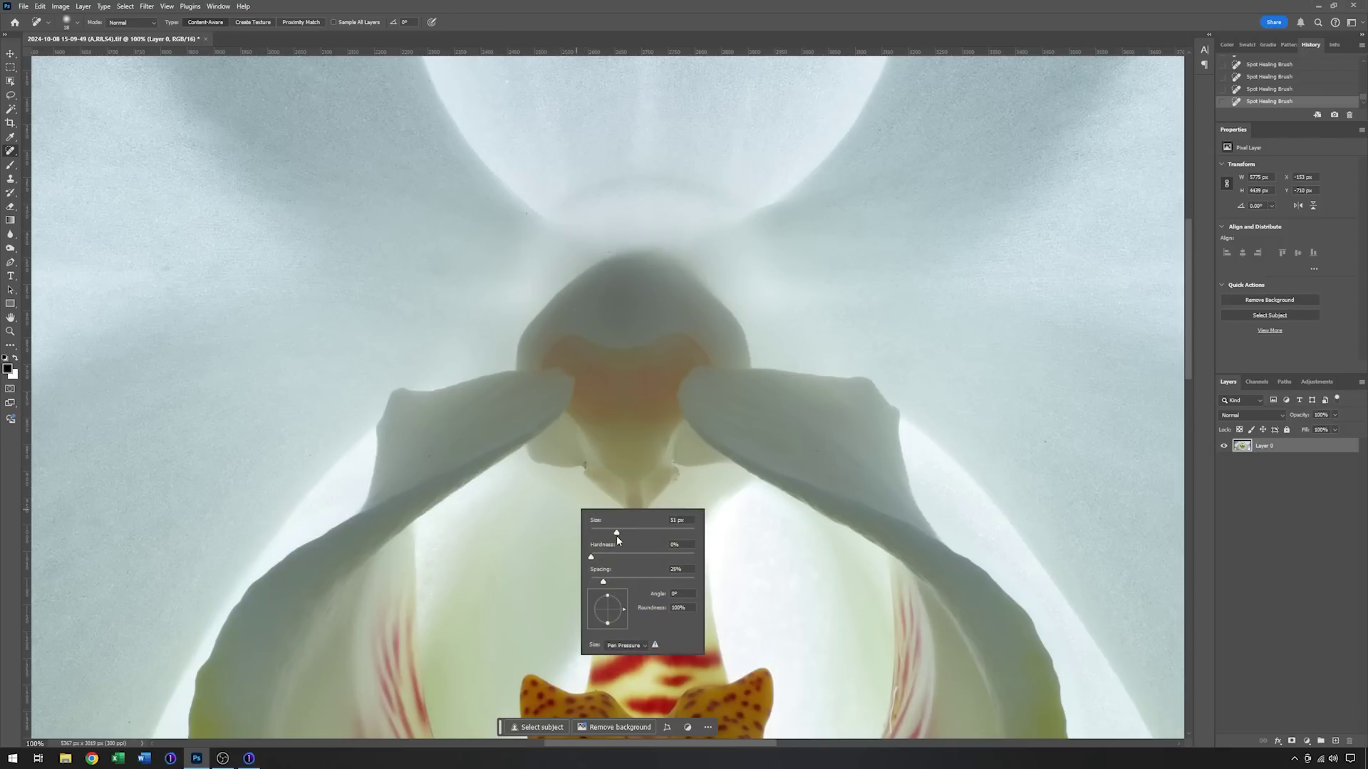
click(688, 486)
Examine the right-hand petals, lower right corner and flower centre at 100% zoom for remaining dust spots.
mouse_move(1086, 436)
mouse_down()
mouse_move(519, 440)
mouse_move(271, 612)
mouse_move(302, 534)
mouse_up()
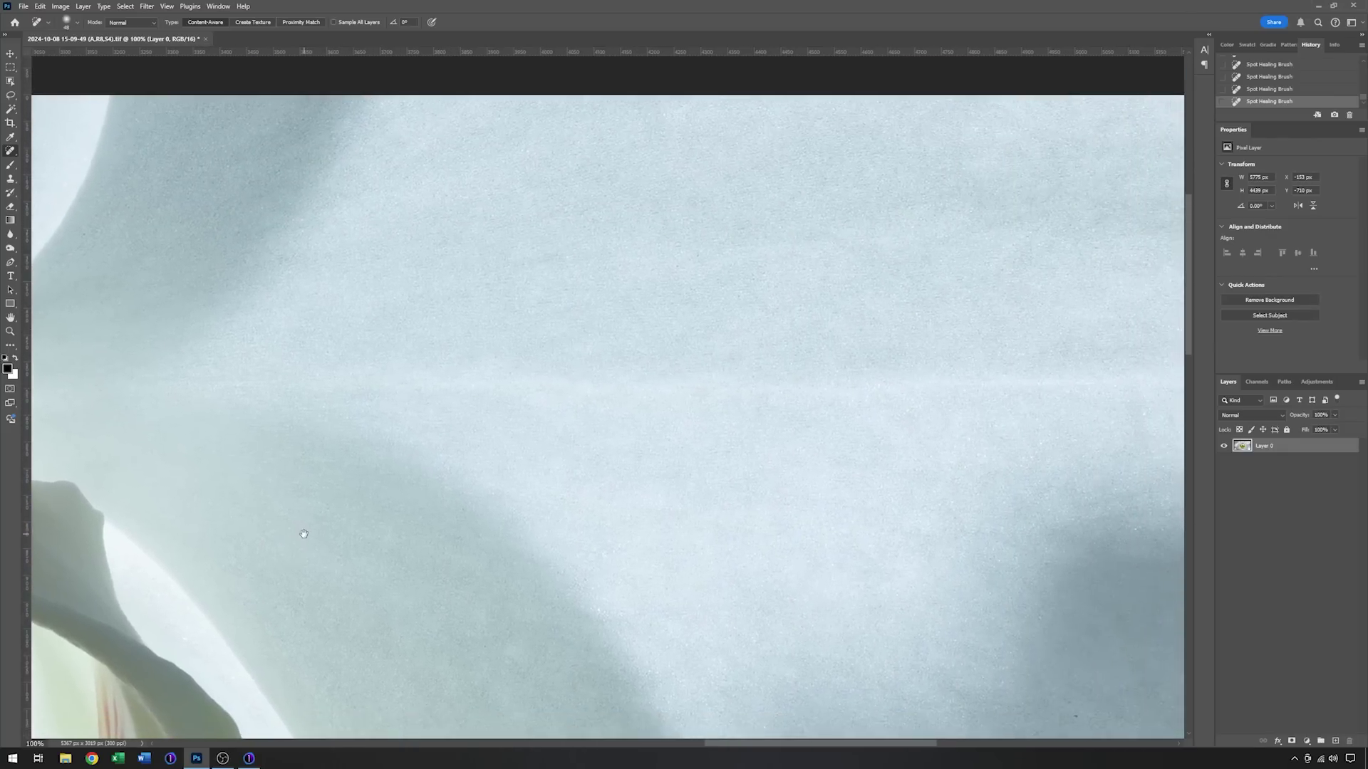
drag(833, 396, 709, 390)
drag(677, 540, 676, 260)
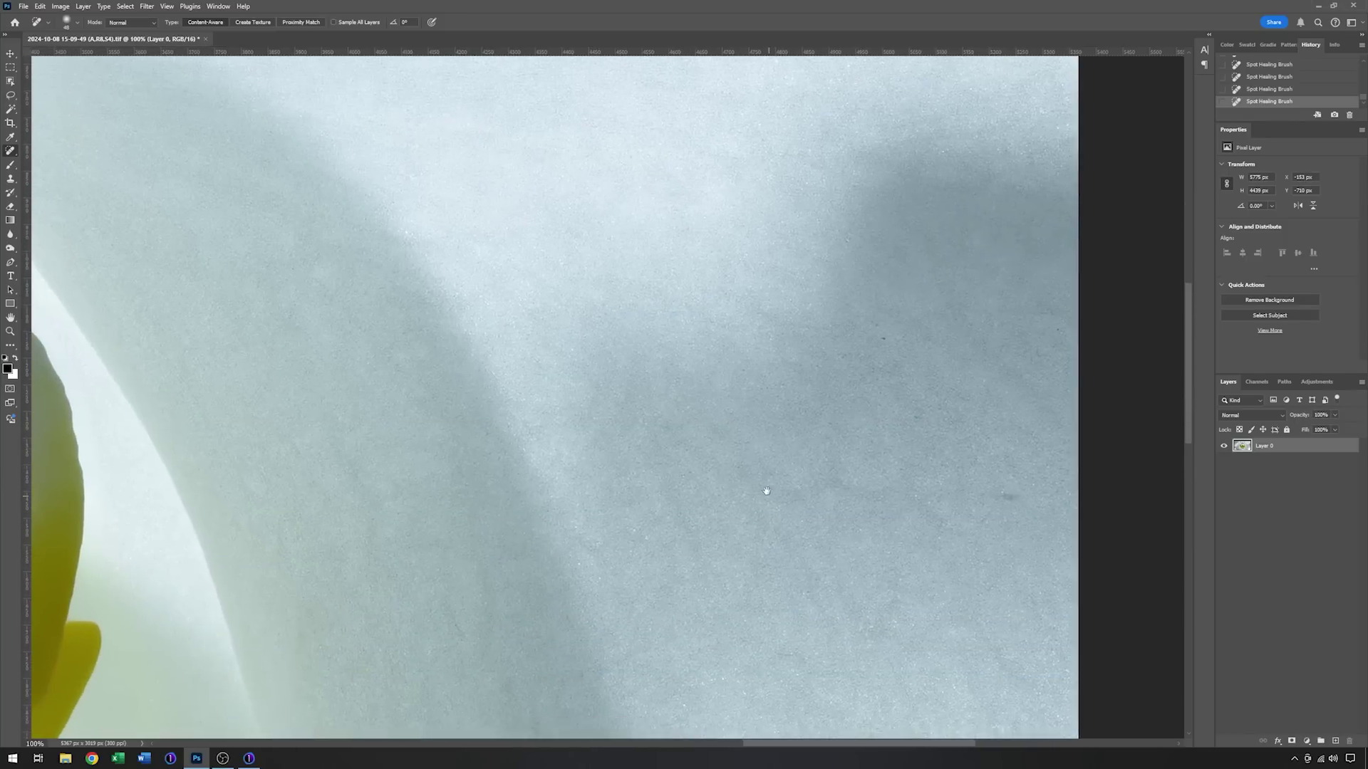
drag(766, 491, 783, 423)
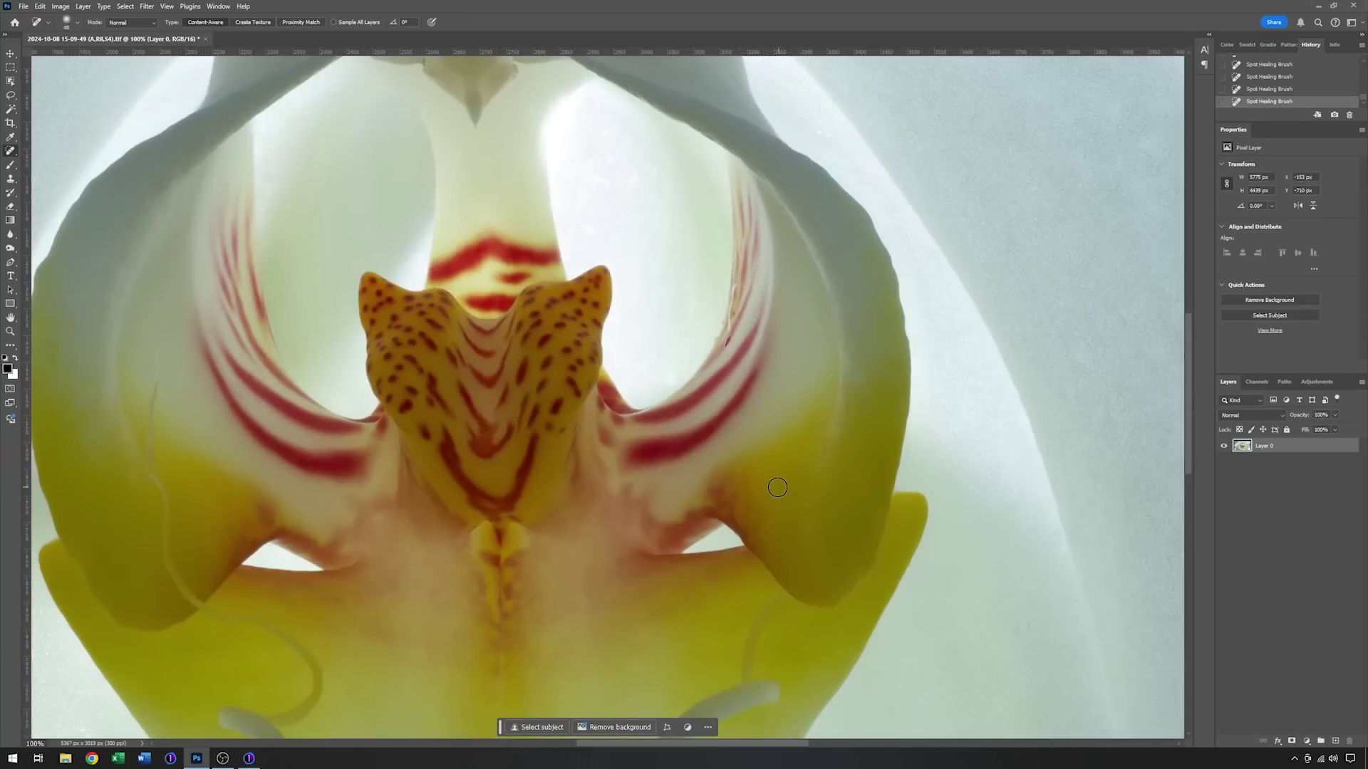
drag(260, 446, 638, 464)
mouse_move(430, 435)
mouse_down()
mouse_move(508, 421)
mouse_move(770, 441)
mouse_up()
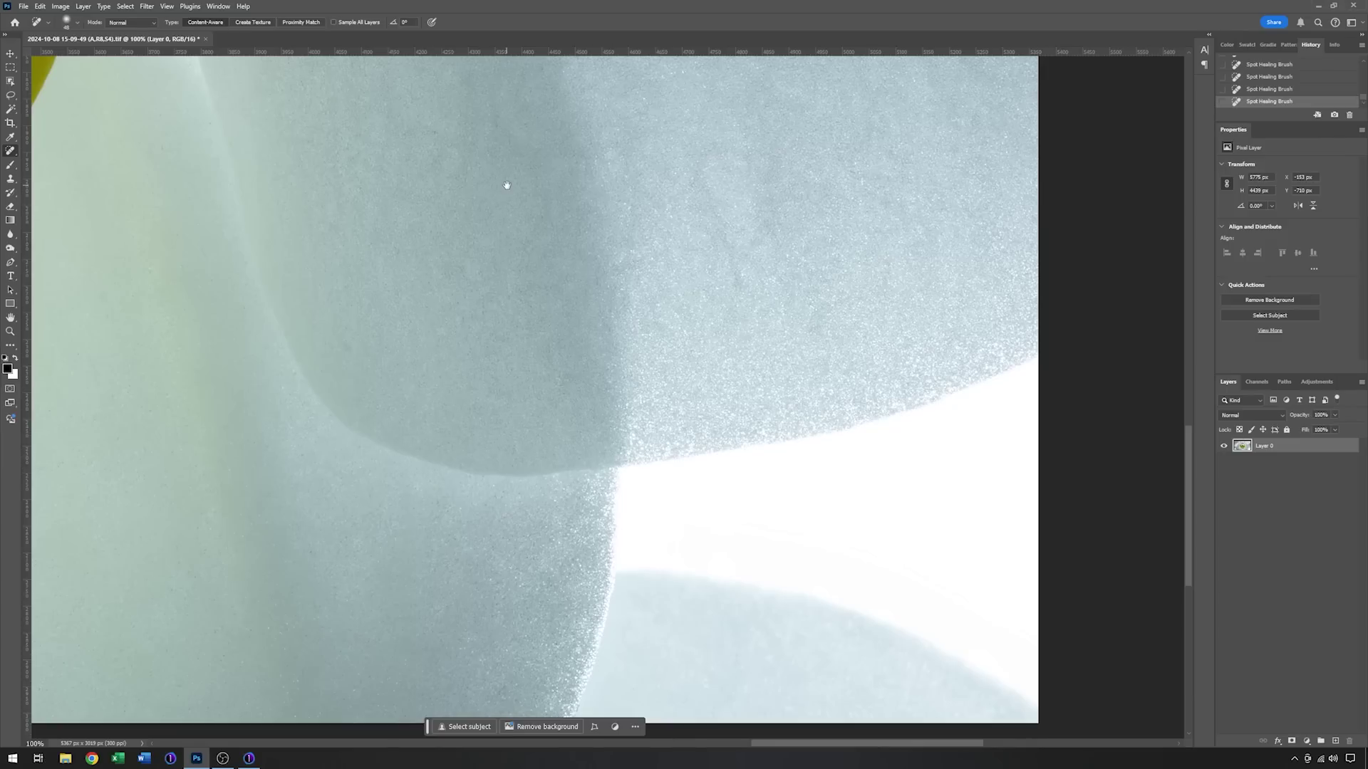
drag(507, 201, 602, 391)
drag(603, 184, 723, 491)
drag(159, 266, 570, 322)
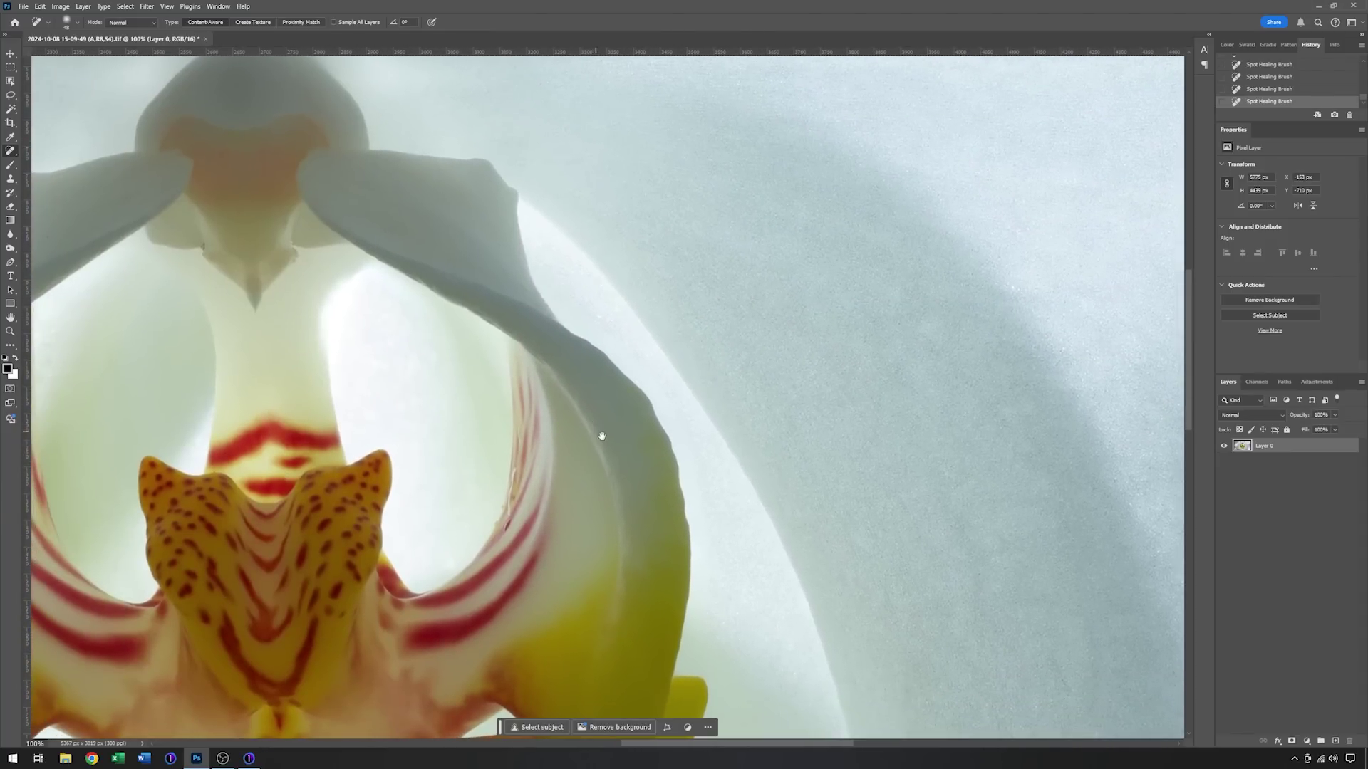